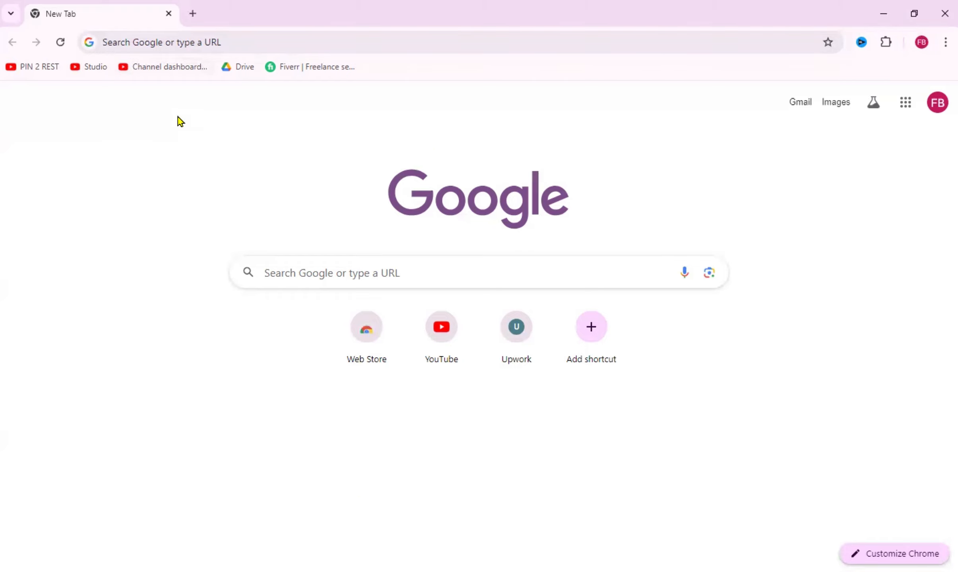
- Search Google for printify and open the official Printify website
left_click(163, 37)
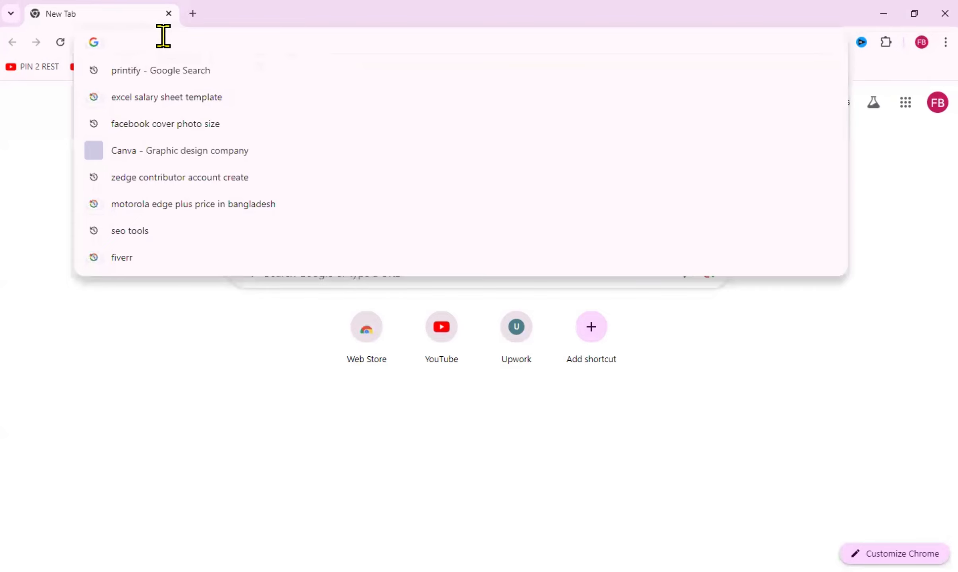
type("p")
key("Return")
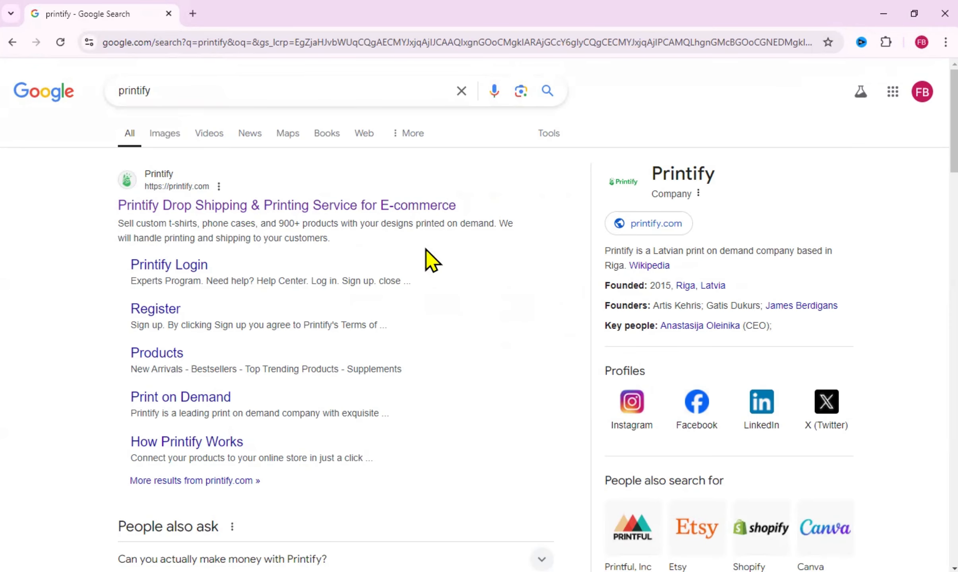
left_click(278, 208)
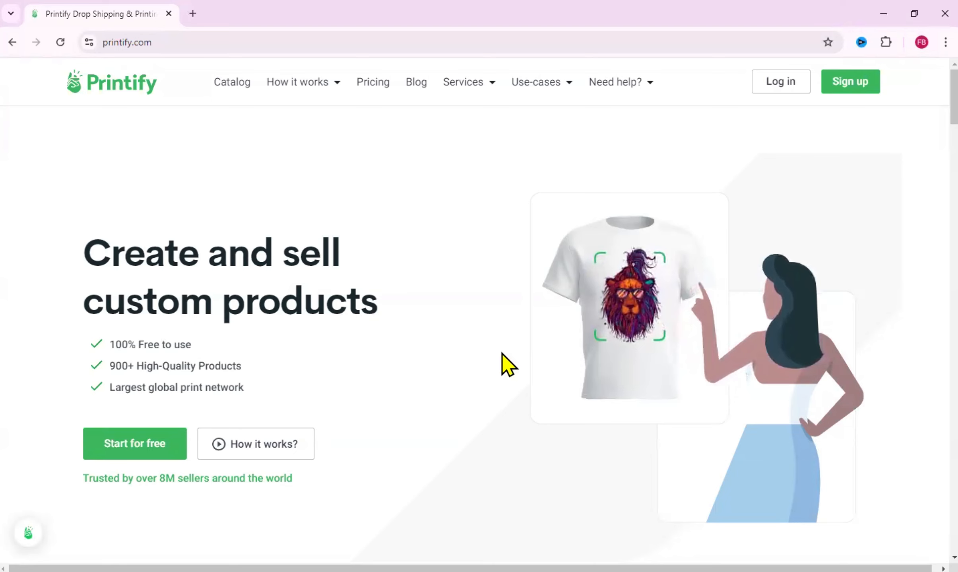
- Look through the Printify homepage, including the Connect your store section with its supported e-commerce platforms
scroll(415, 387, "down", 15)
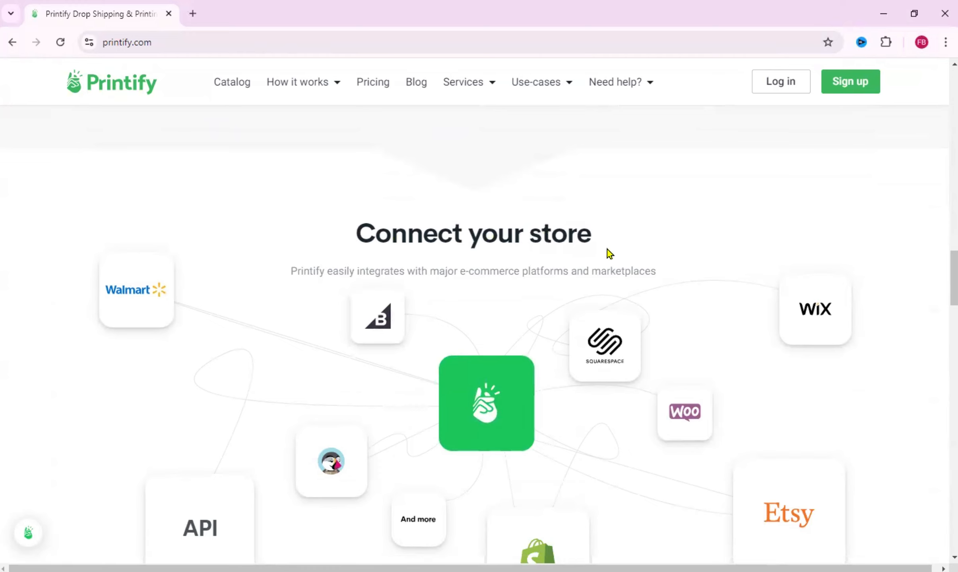
scroll(610, 253, "down", 2)
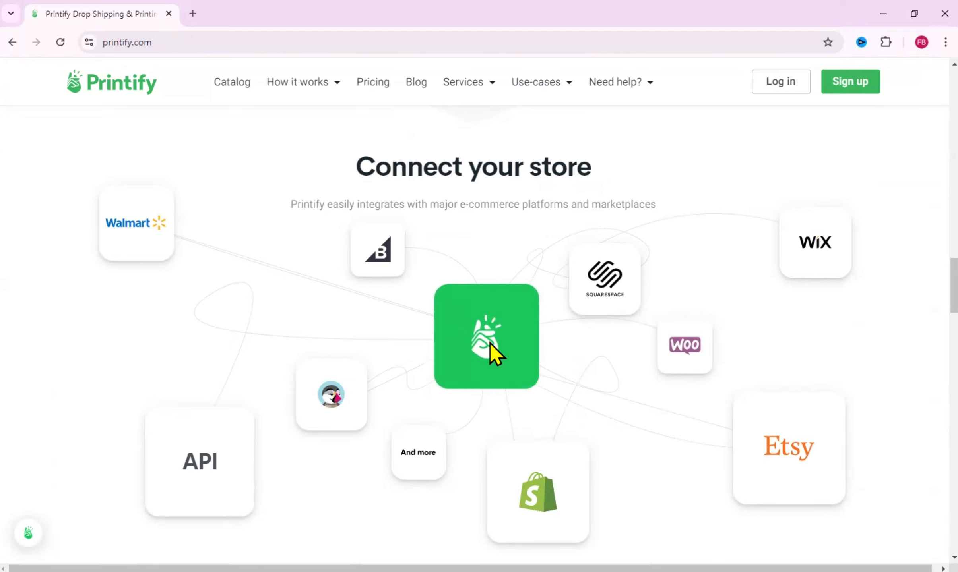
scroll(492, 344, "up", 10)
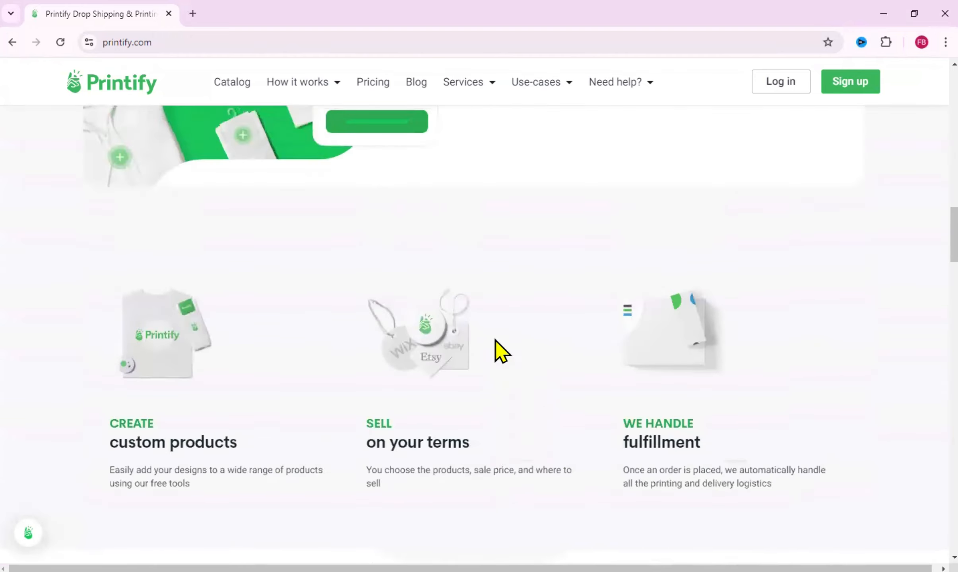
scroll(496, 341, "down", 15)
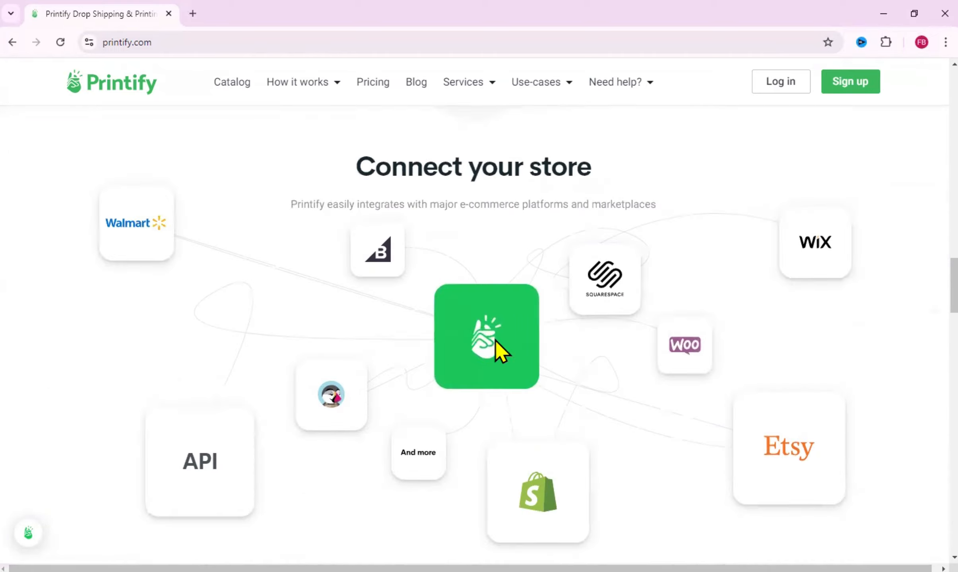
scroll(495, 340, "down", 5)
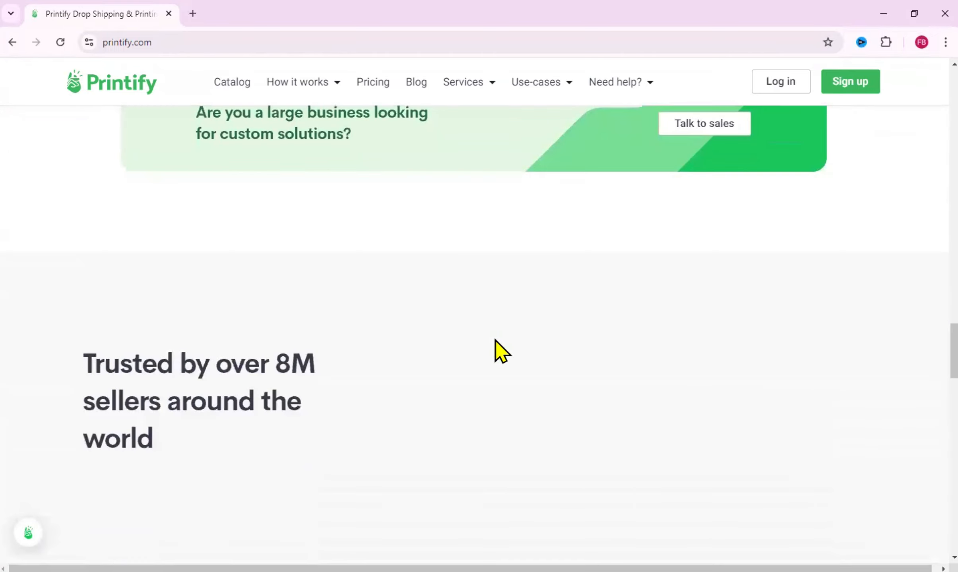
scroll(495, 340, "up", 10)
scroll(495, 342, "up", 5)
scroll(306, 479, "down", 5)
scroll(303, 473, "up", 10)
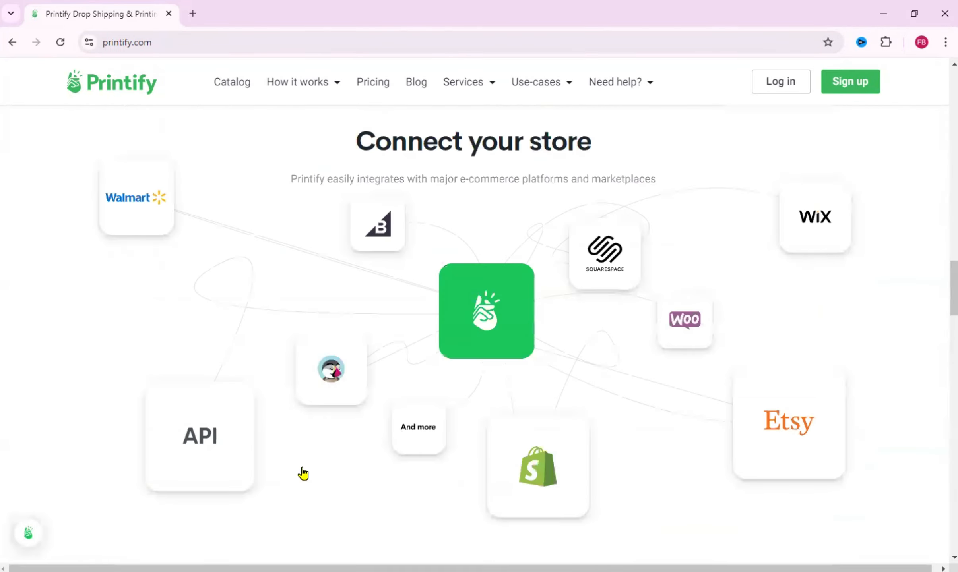
scroll(304, 469, "up", 10)
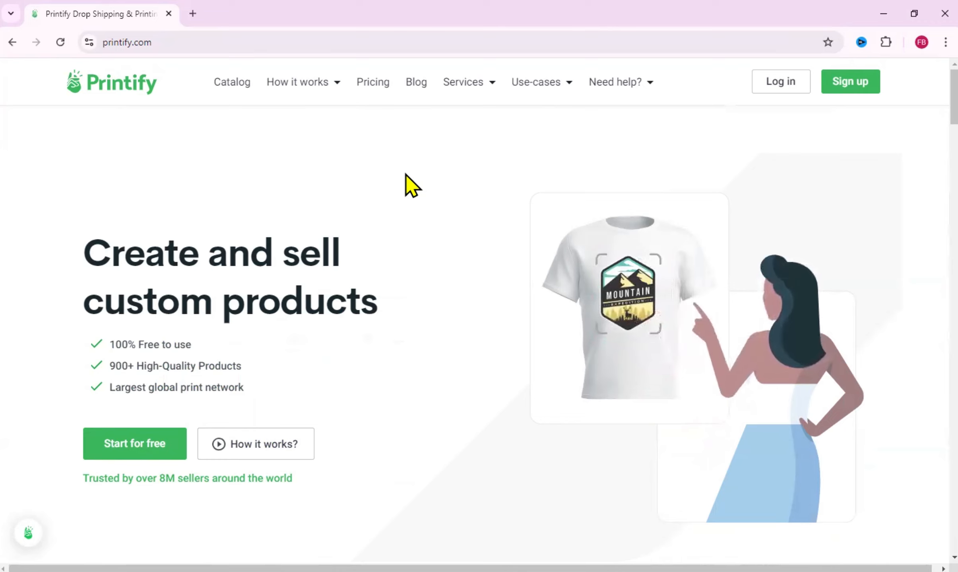
- Sign up for a free Printify account with the saved e-mail address and account password
left_click(846, 83)
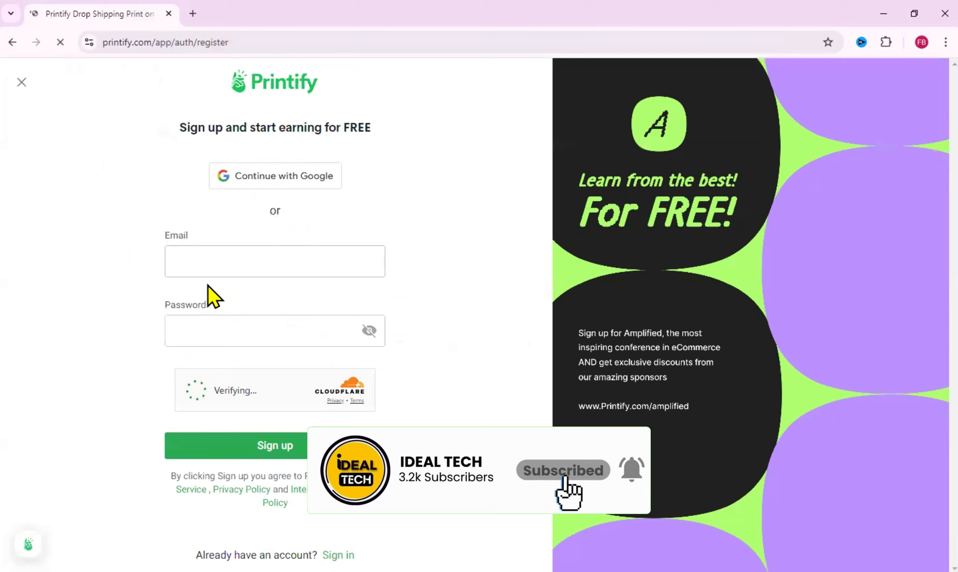
left_click(209, 264)
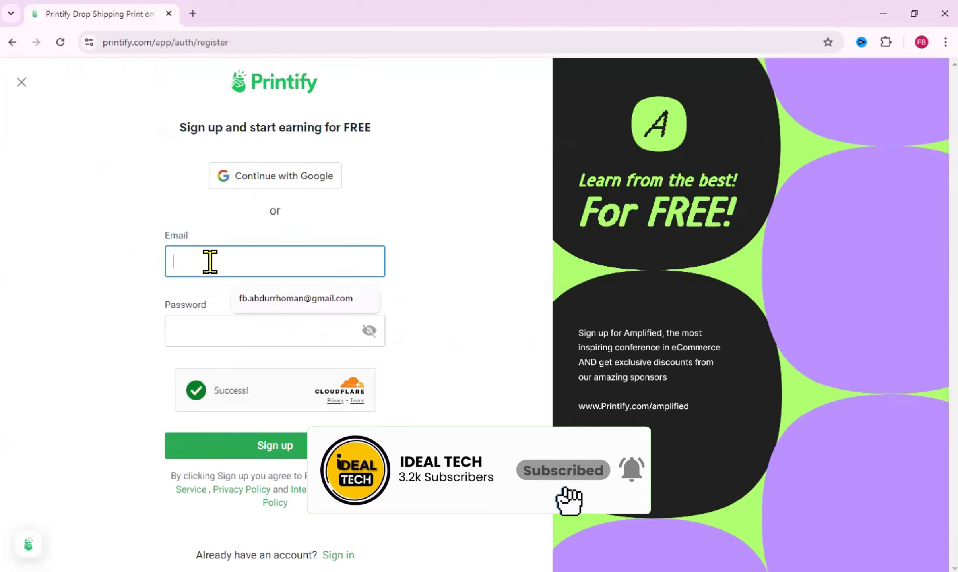
left_click(273, 300)
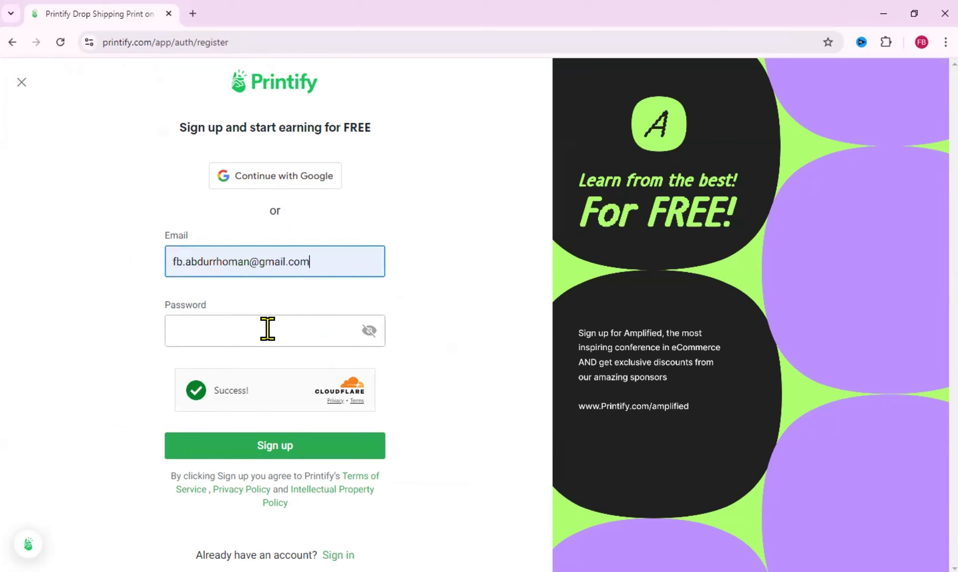
left_click(267, 328)
left_click(317, 371)
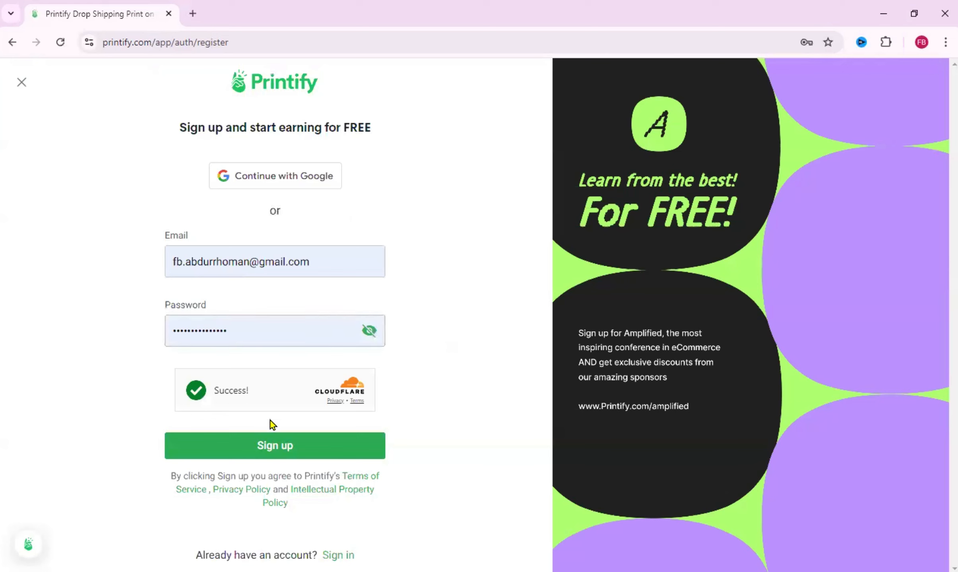
left_click(283, 453)
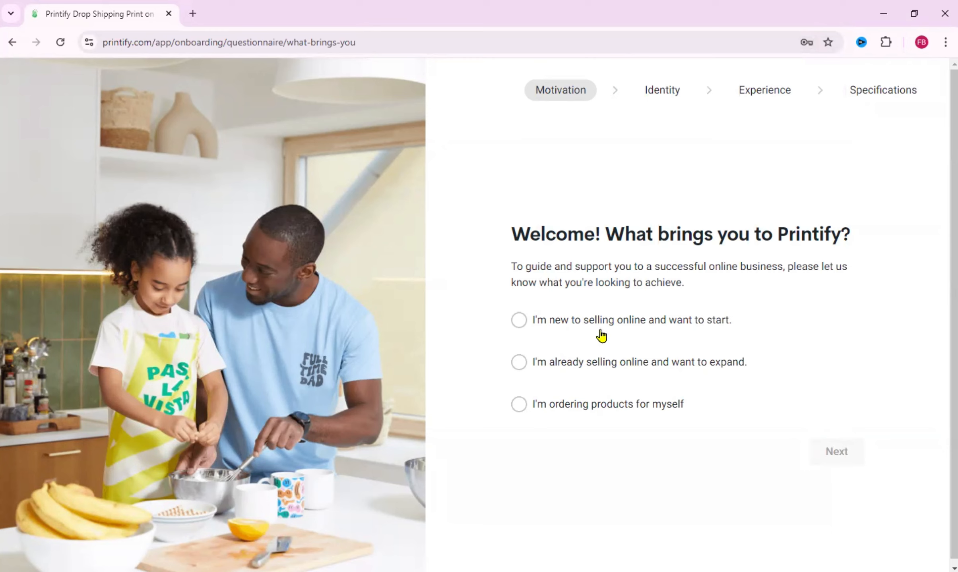
- Answer the motivation question with being new to selling online, and the identity question with Artist/Designer
left_click(519, 321)
left_click(835, 453)
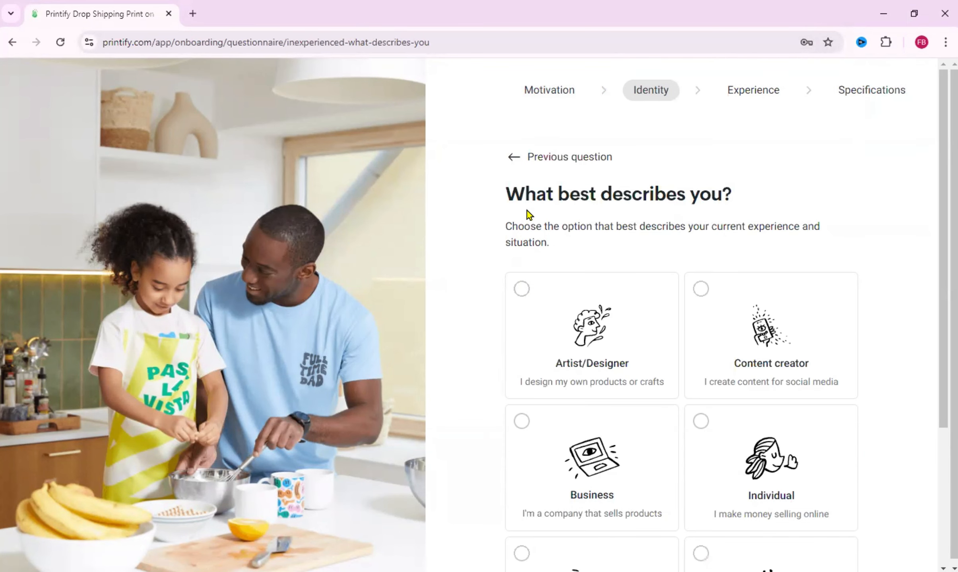
scroll(527, 211, "down", 2)
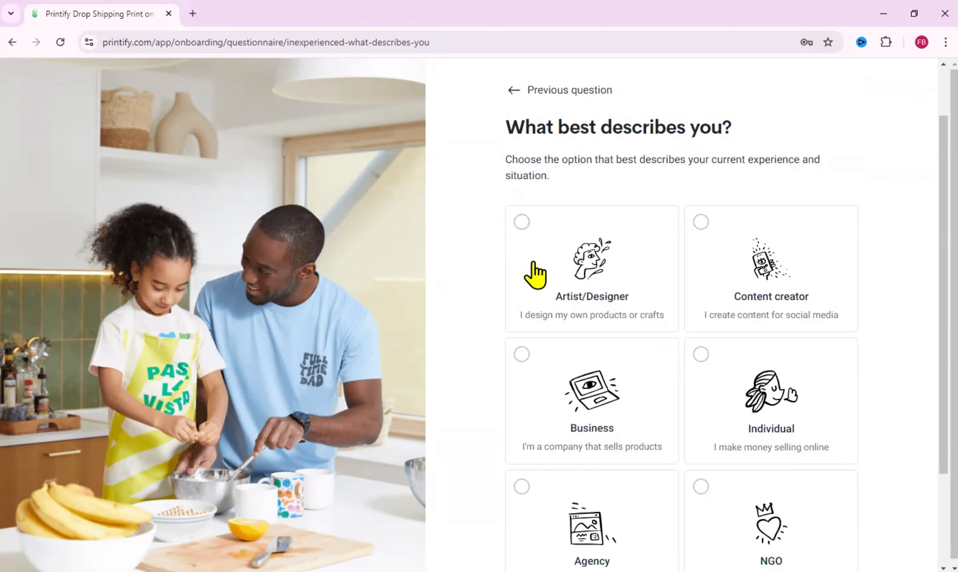
left_click(524, 221)
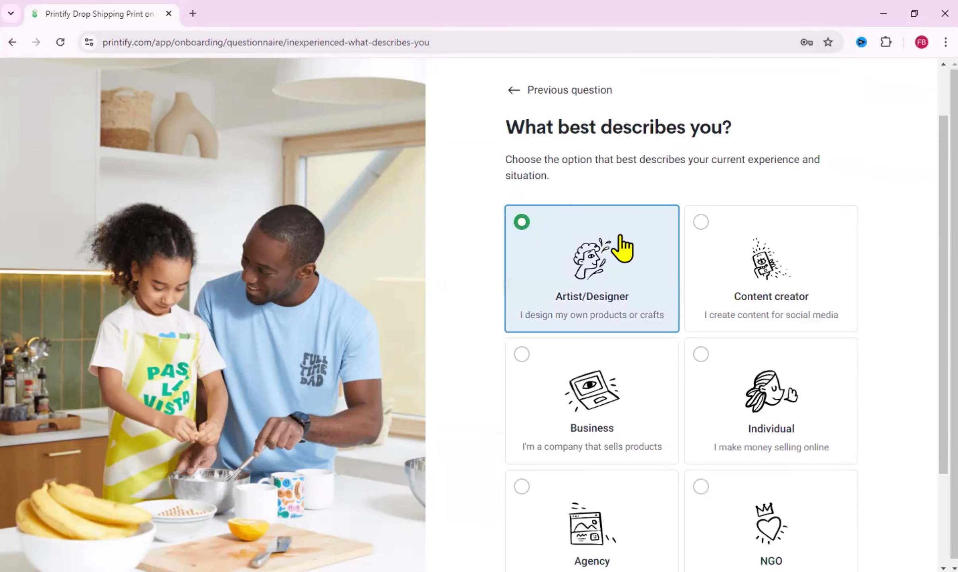
scroll(691, 286, "down", 4)
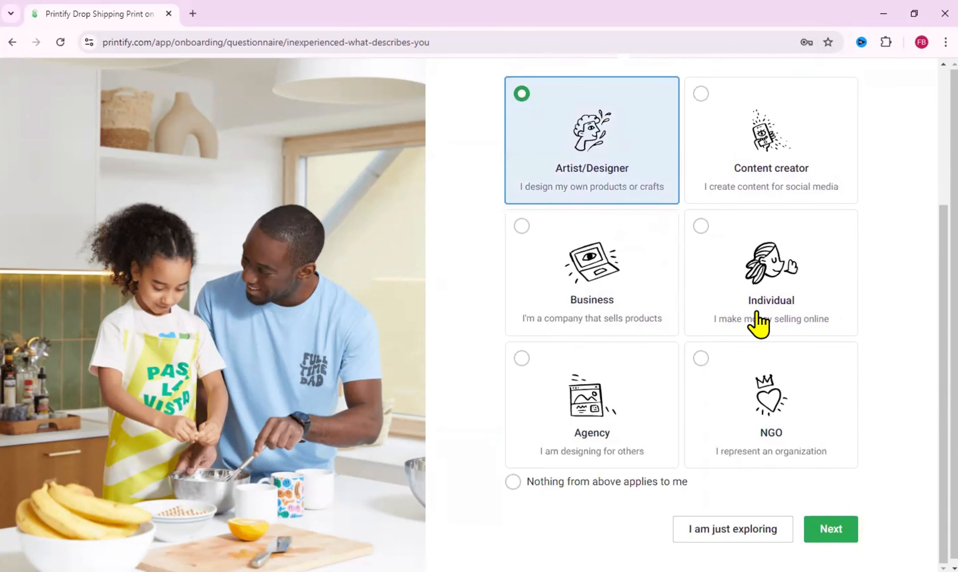
left_click(821, 527)
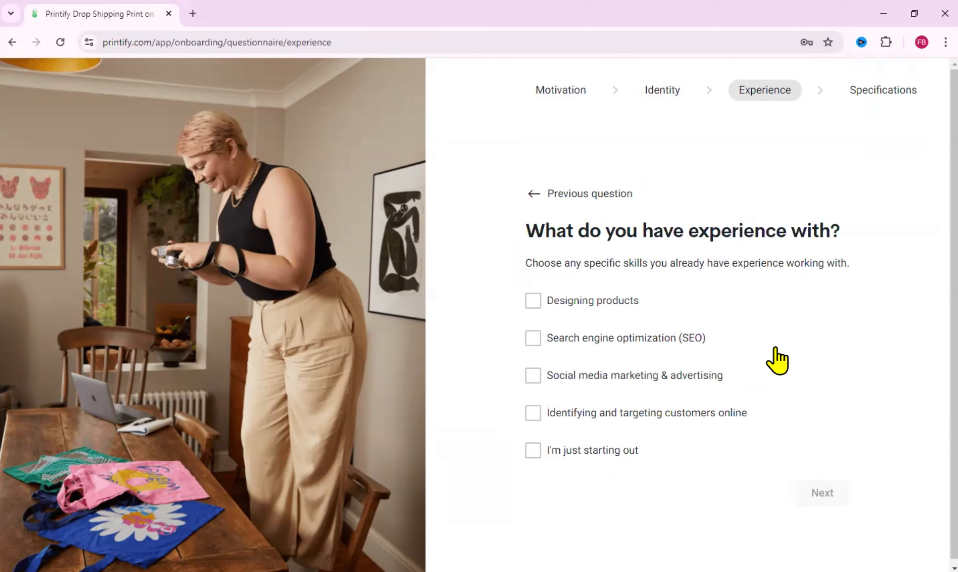
- Choose Designing products as the experience and opt to sell globally in the onboarding questionnaire
left_click(549, 305)
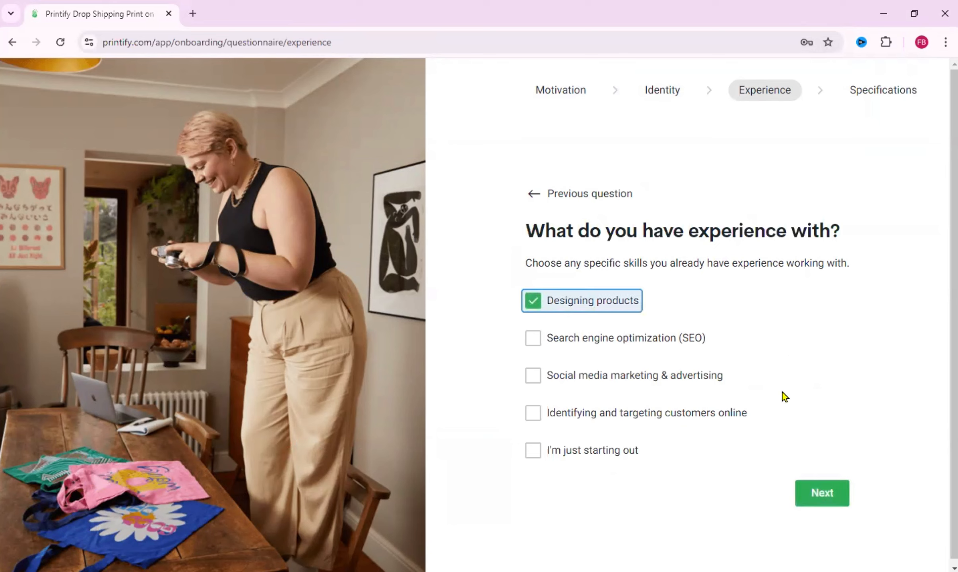
left_click(827, 494)
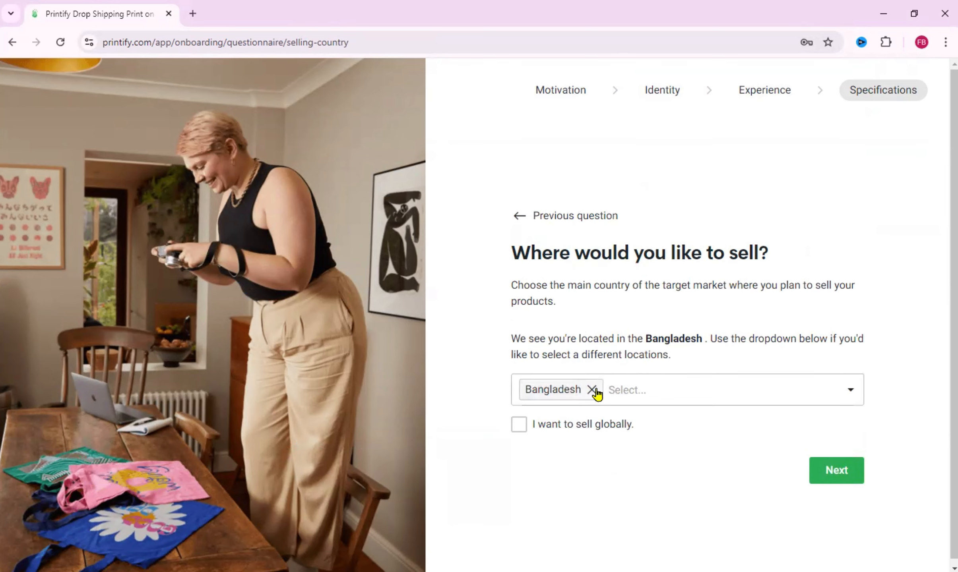
left_click(518, 431)
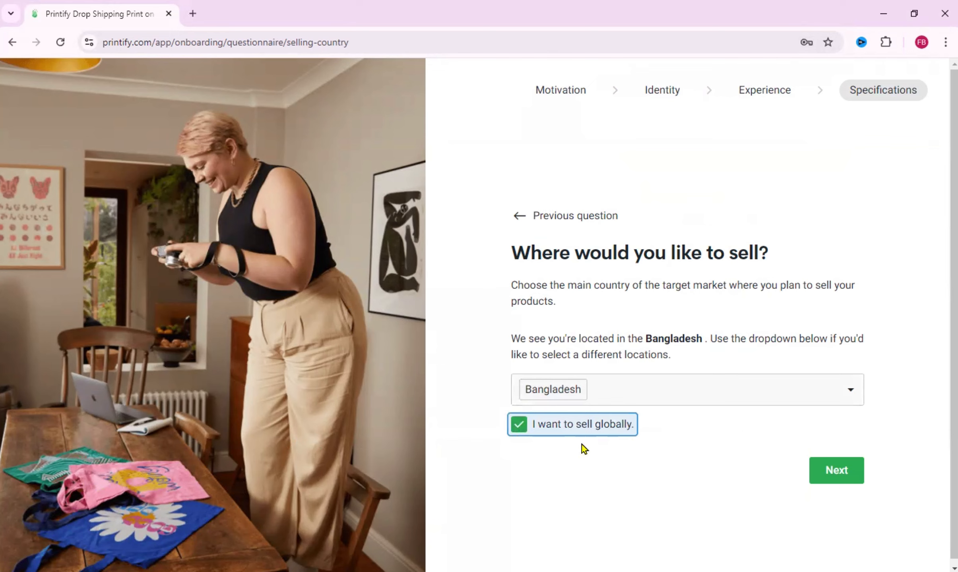
left_click(831, 480)
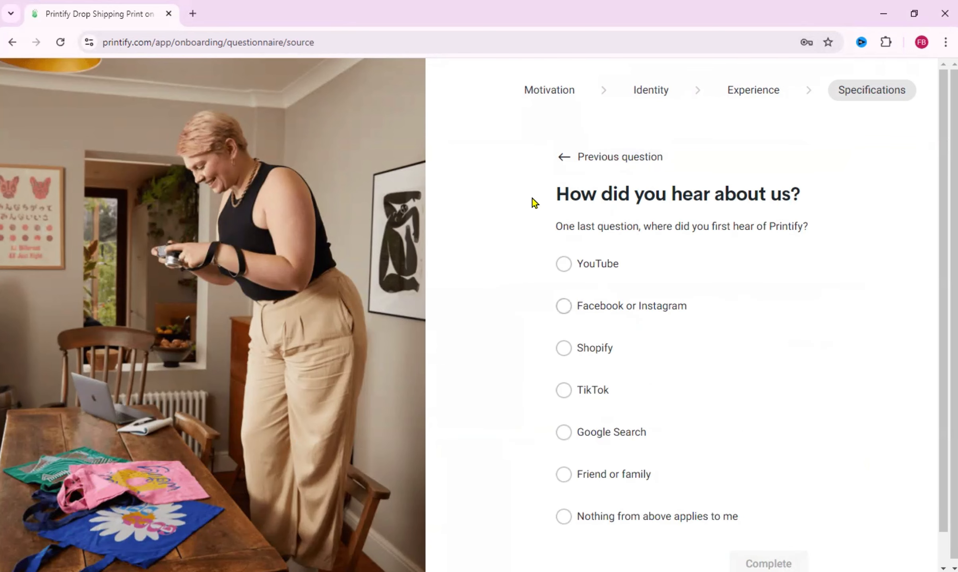
- Give YouTube as the source where Printify was first heard of and complete the questionnaire
left_click_drag(554, 198, 881, 198)
left_click(878, 215)
left_click(608, 264)
scroll(763, 378, "down", 1)
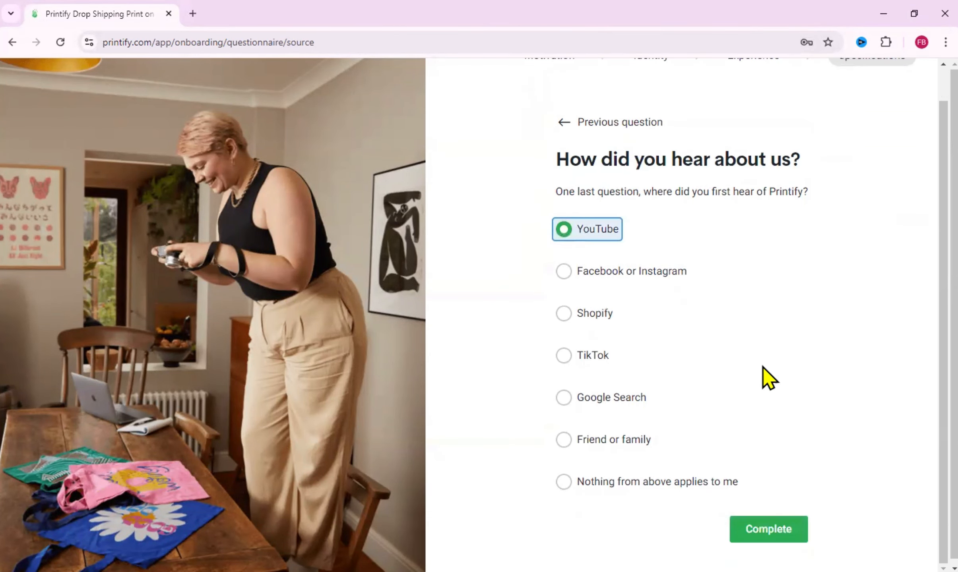
left_click(767, 531)
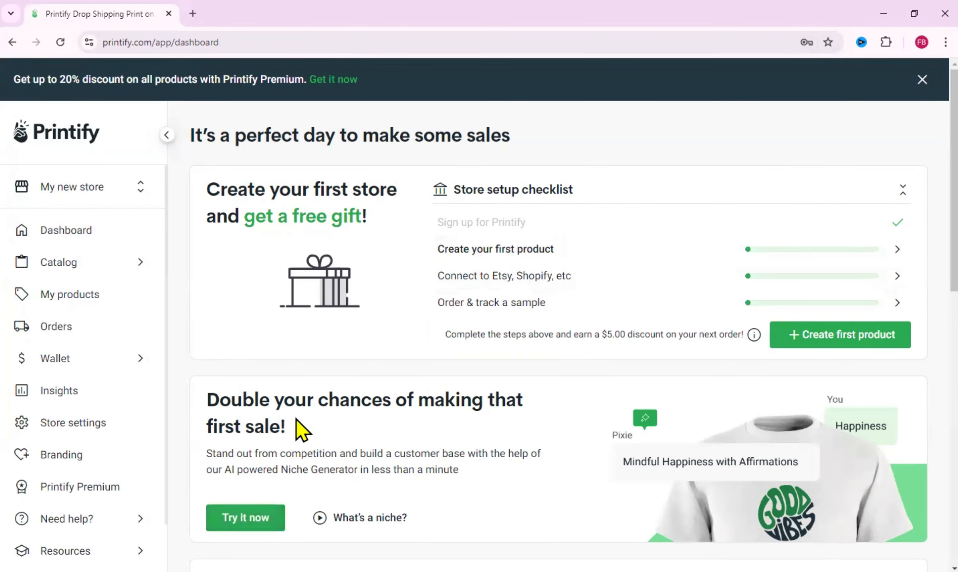
- Check the store options for My new store and open the Bestsellers category of the catalog
left_click(90, 194)
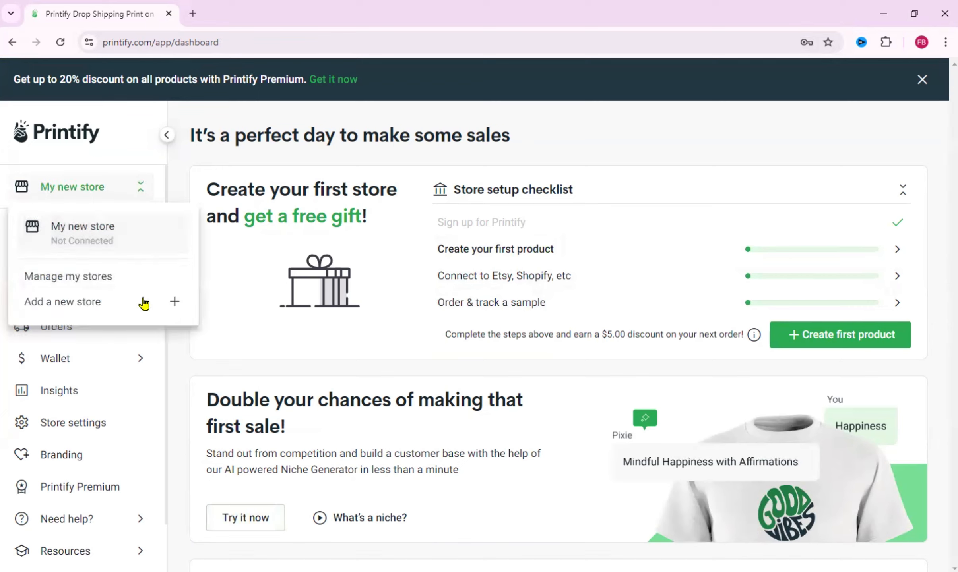
left_click(178, 352)
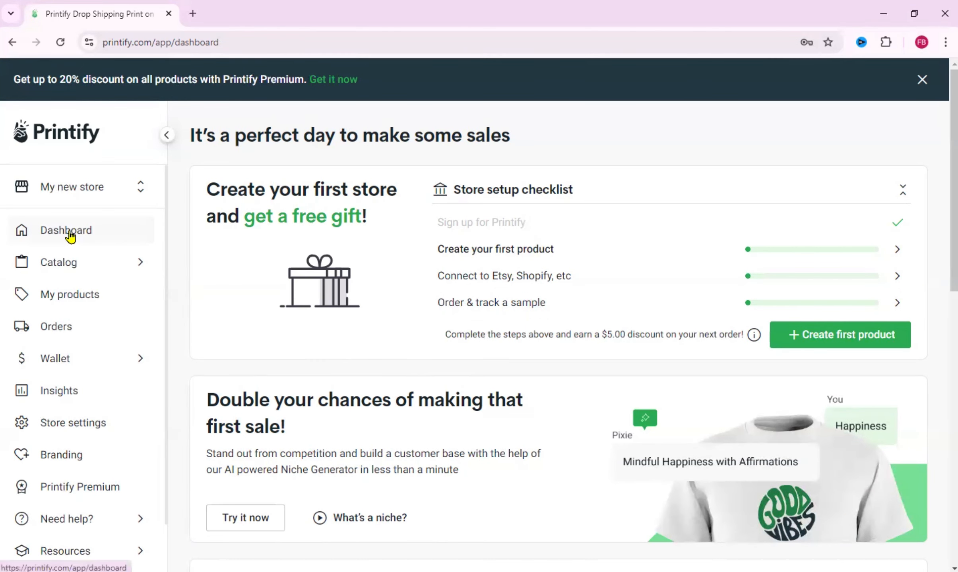
mouse_move(102, 278)
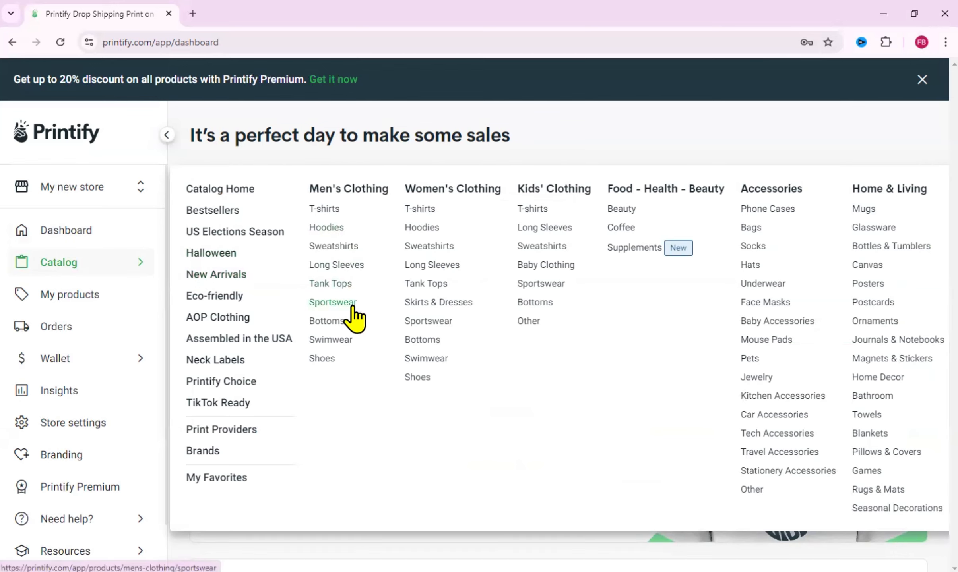
left_click(227, 215)
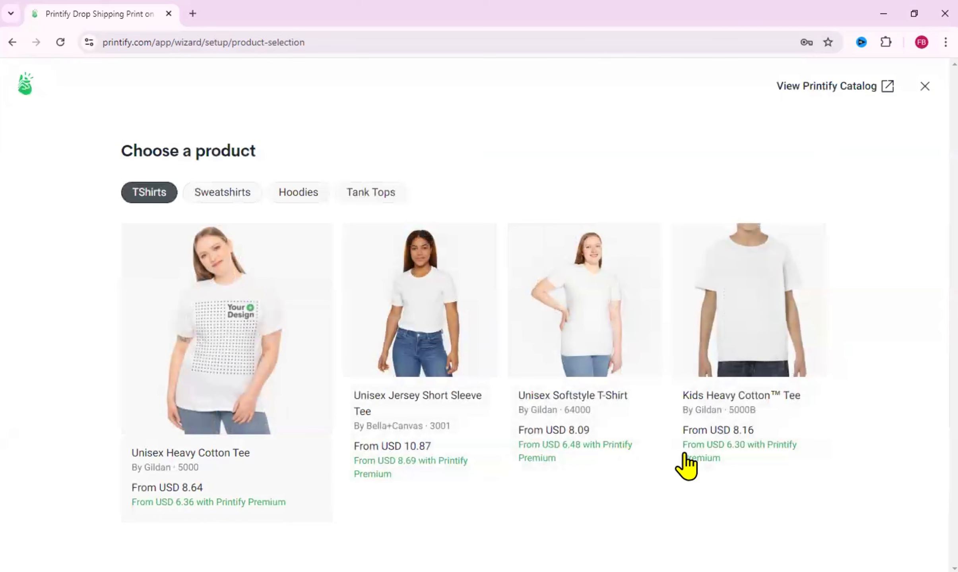
- Leave the product selection wizard and review the wallet's payment details, including balance payment methods, payment card and billing currency
left_click(24, 82)
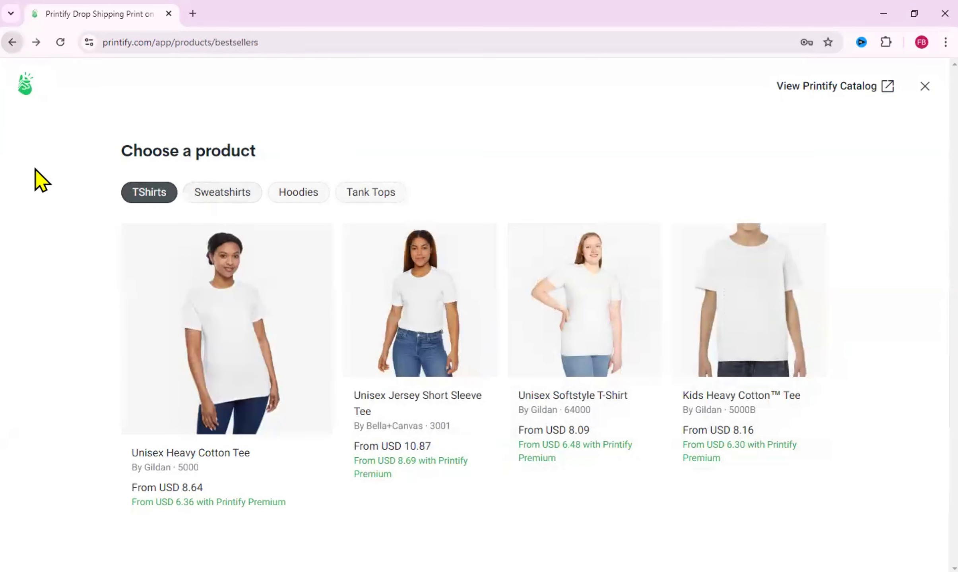
left_click(94, 294)
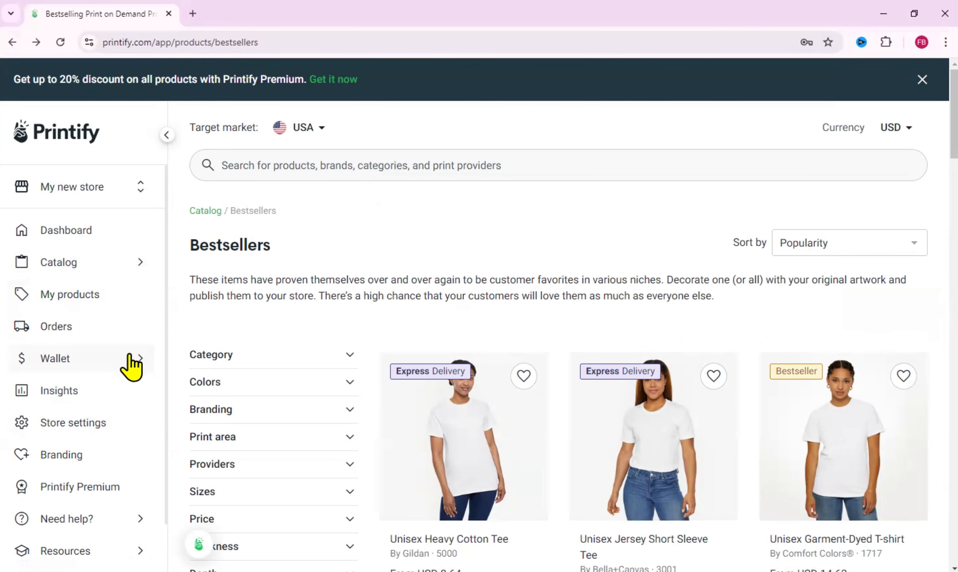
mouse_move(131, 365)
left_click(264, 377)
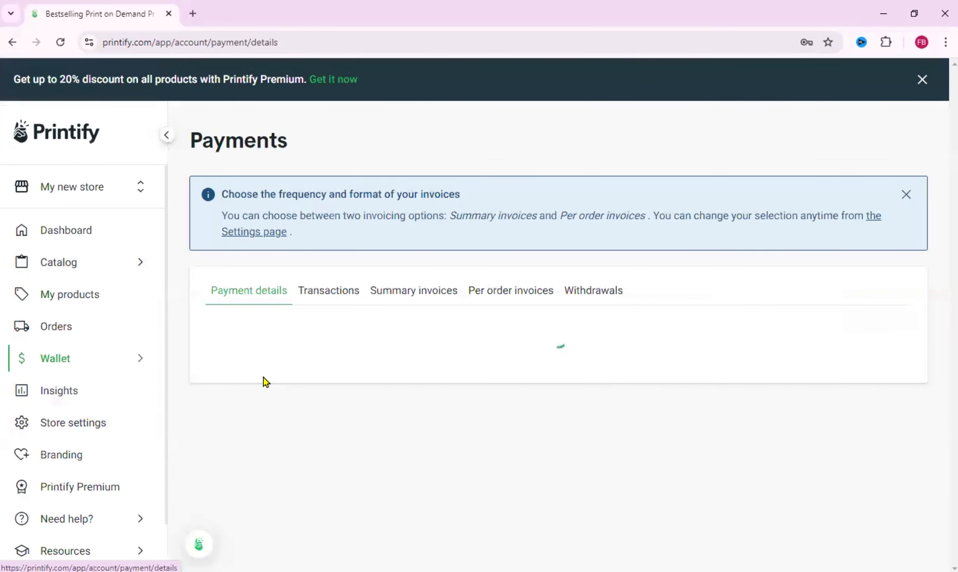
scroll(645, 394, "down", 3)
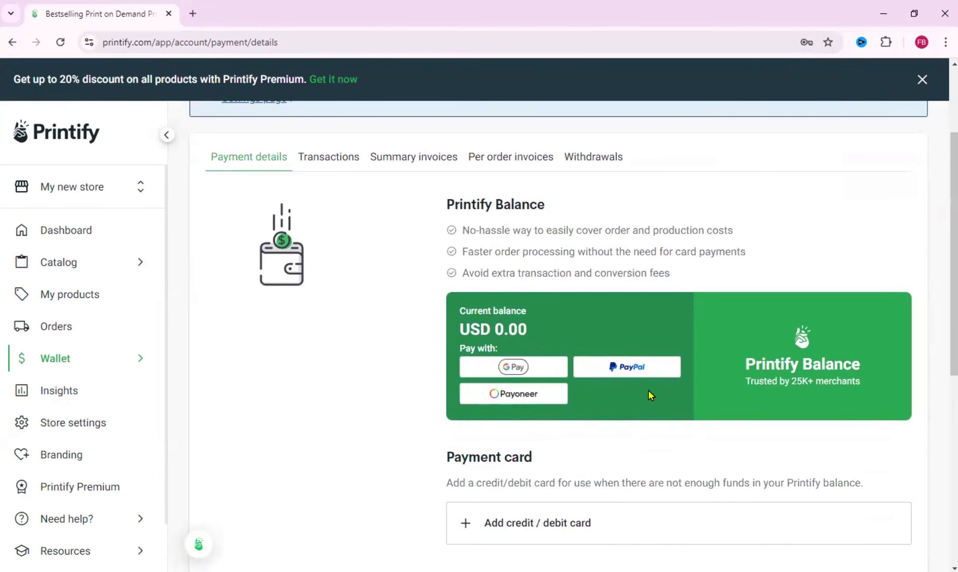
scroll(648, 393, "down", 3)
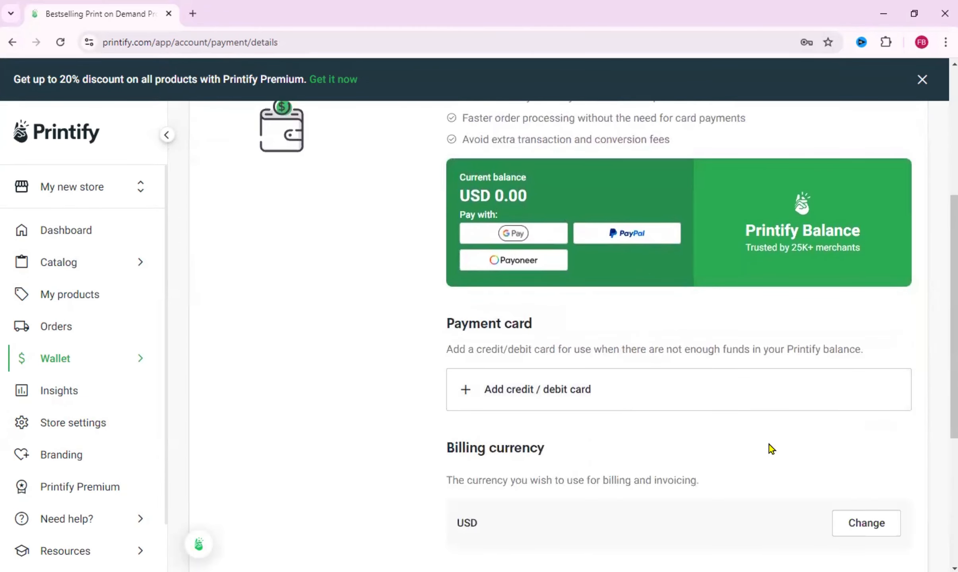
- Dismiss the notice about invoice frequency and format on the Payments page and return to the dashboard
scroll(769, 445, "up", 6)
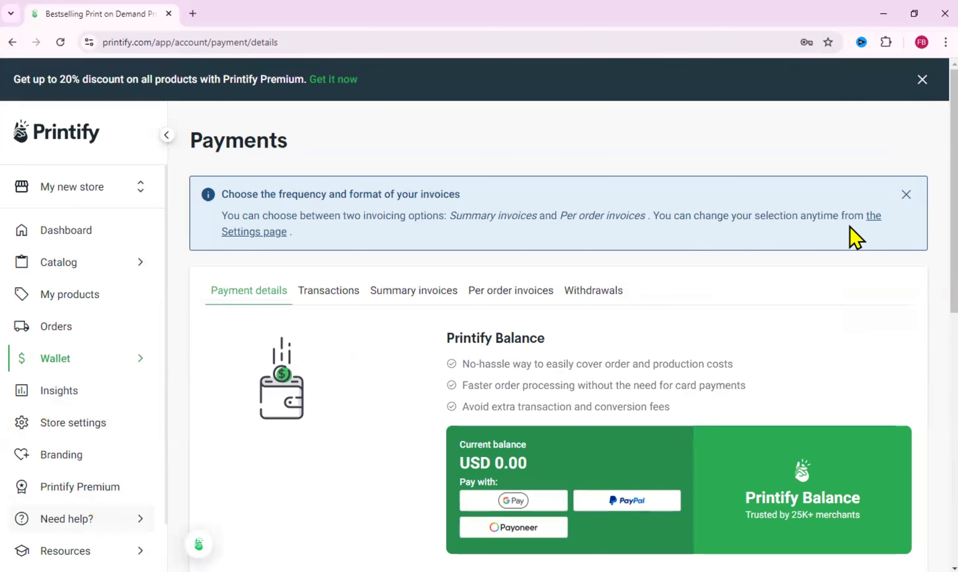
left_click(906, 195)
left_click(47, 234)
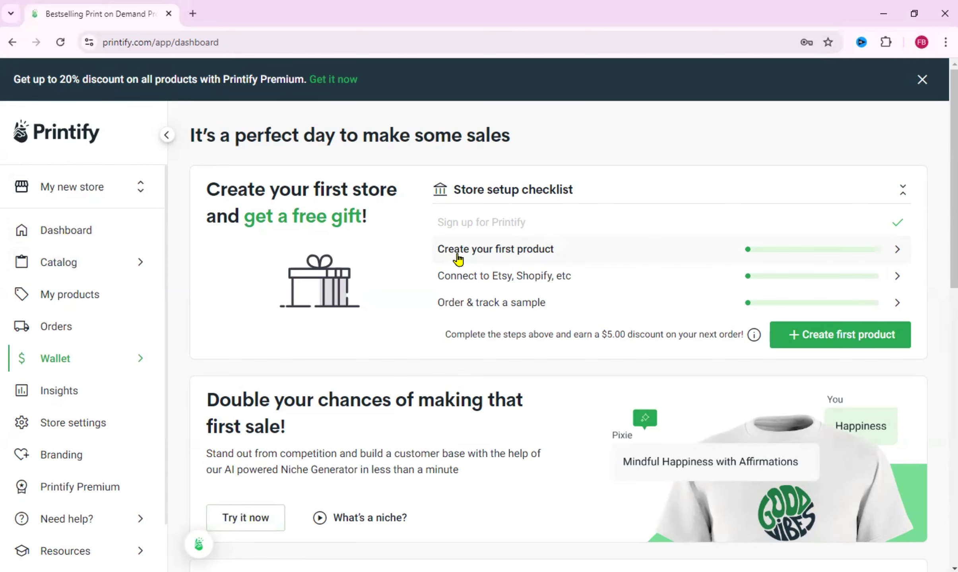
- Start creating the first product with the Bella+Canvas Unisex Jersey Short Sleeve Tee and open it in the design editor
left_click(873, 262)
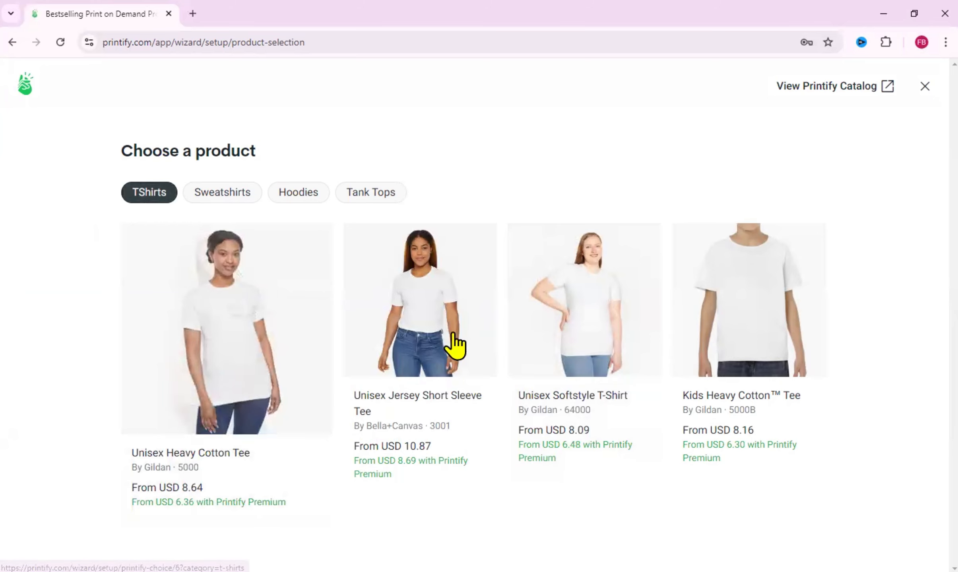
left_click(394, 336)
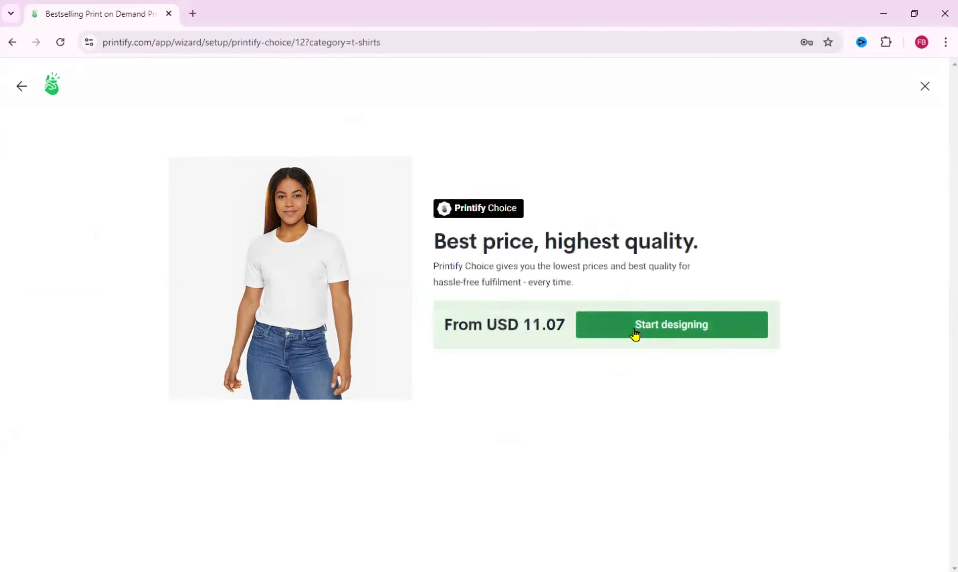
left_click(635, 333)
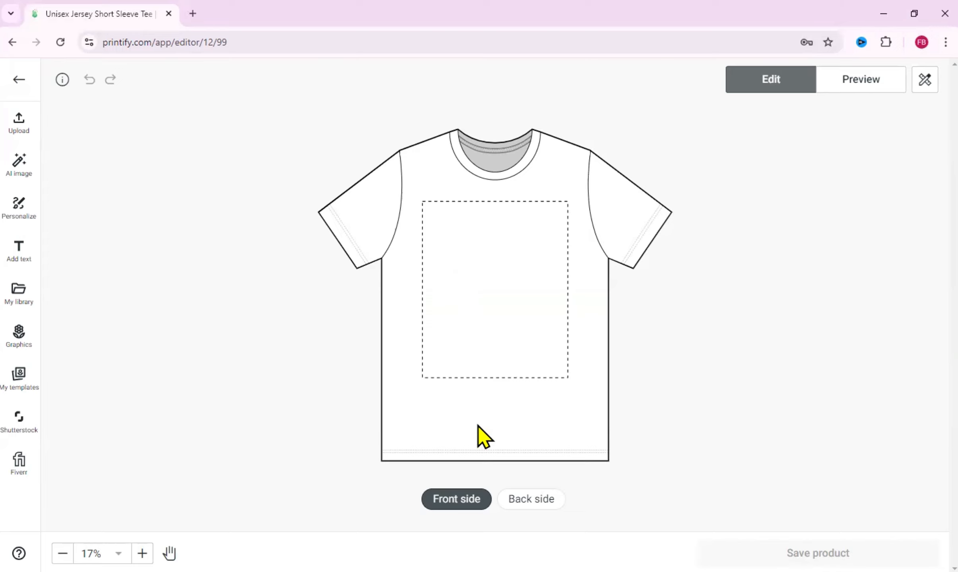
- Examine the AI image generator's prompt options and example image, and close it without generating anything
left_click(22, 178)
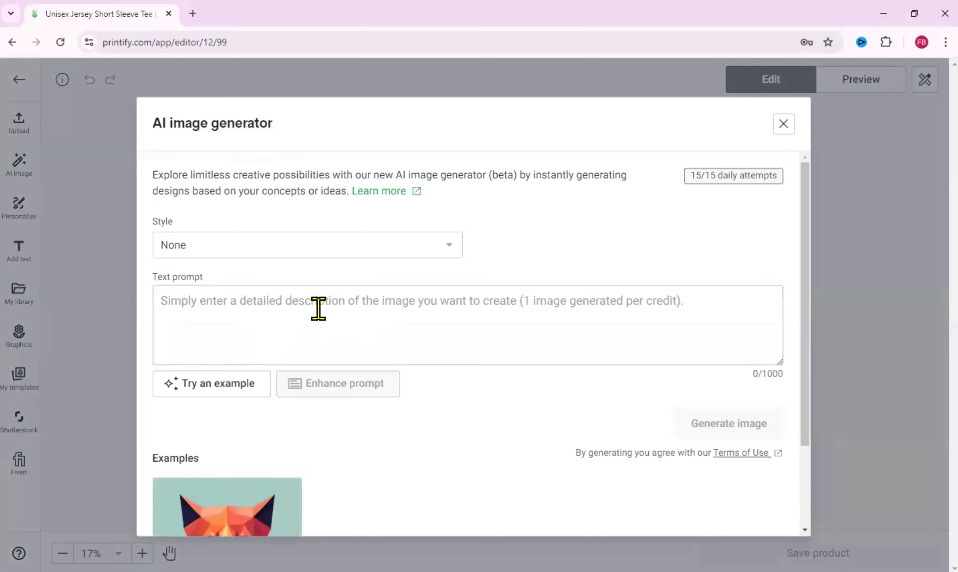
left_click(280, 306)
scroll(282, 314, "down", 3)
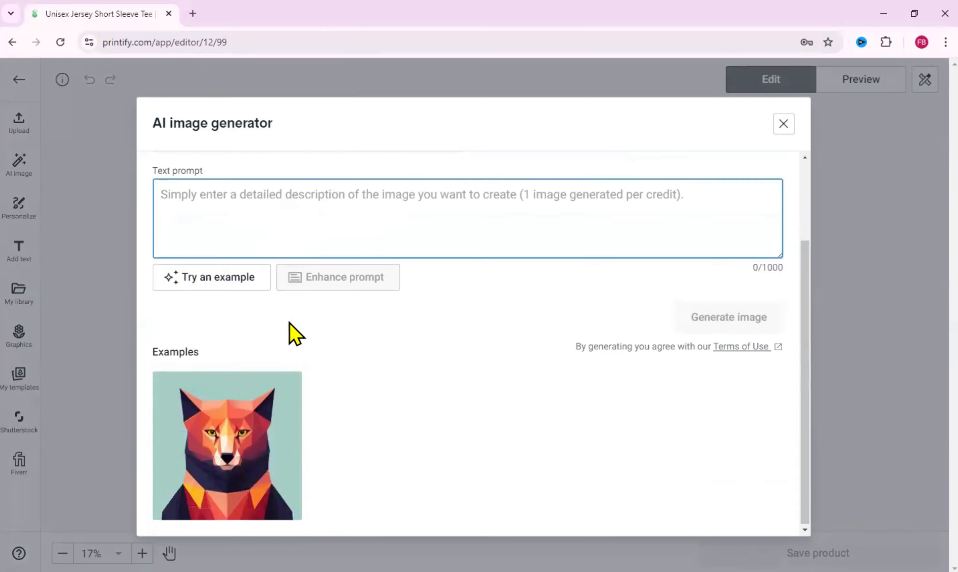
mouse_move(232, 501)
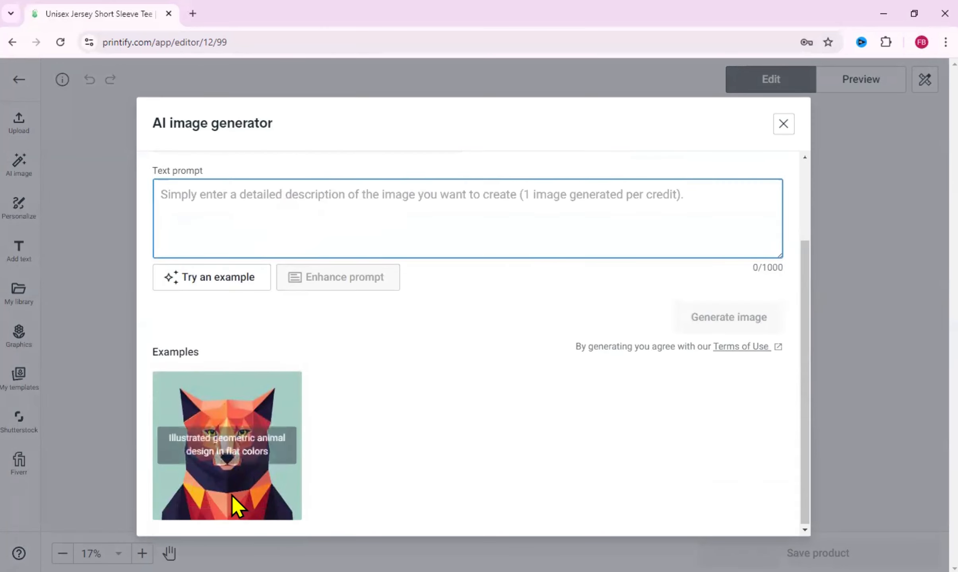
left_click(784, 126)
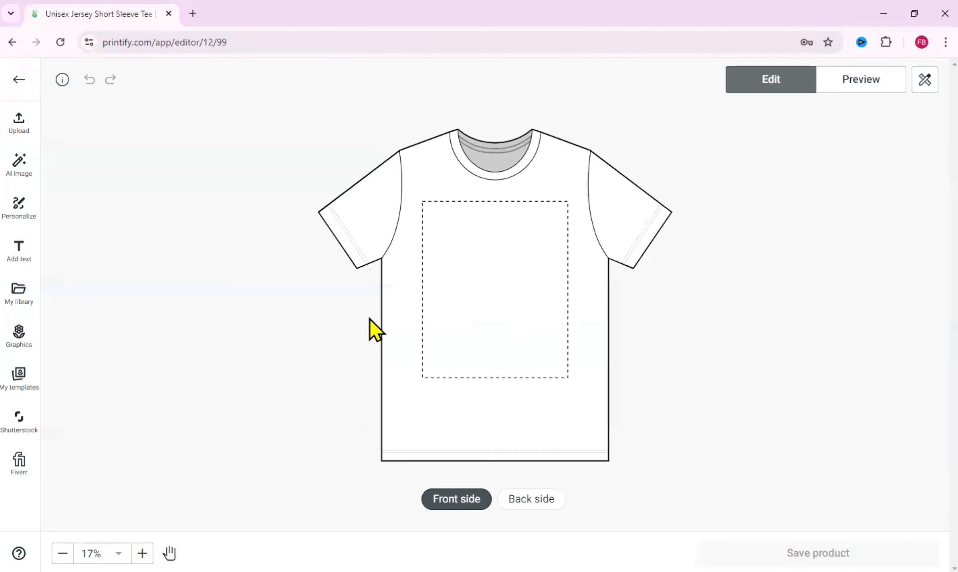
- Browse the fonts available for adding text to the T-shirt
left_click(18, 261)
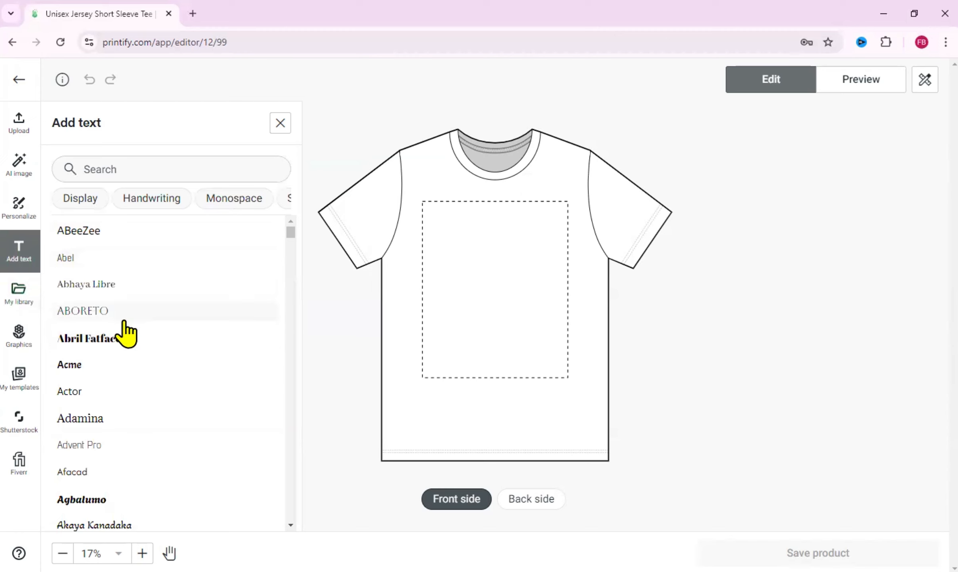
scroll(126, 473, "down", 8)
scroll(120, 373, "down", 5)
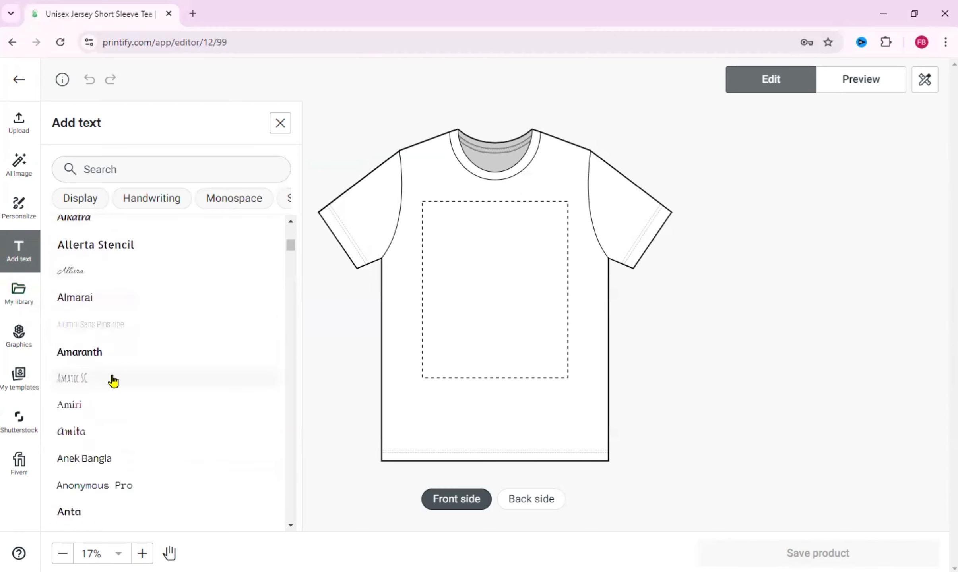
- Browse the graphics library's categories and check the upload sources and print file requirements for the T-shirt
left_click(18, 336)
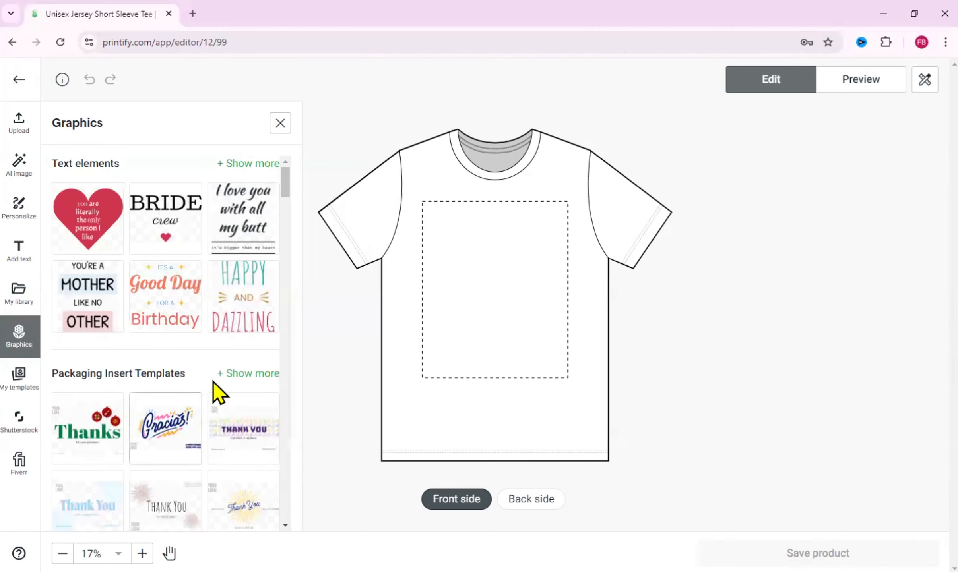
scroll(165, 434, "down", 8)
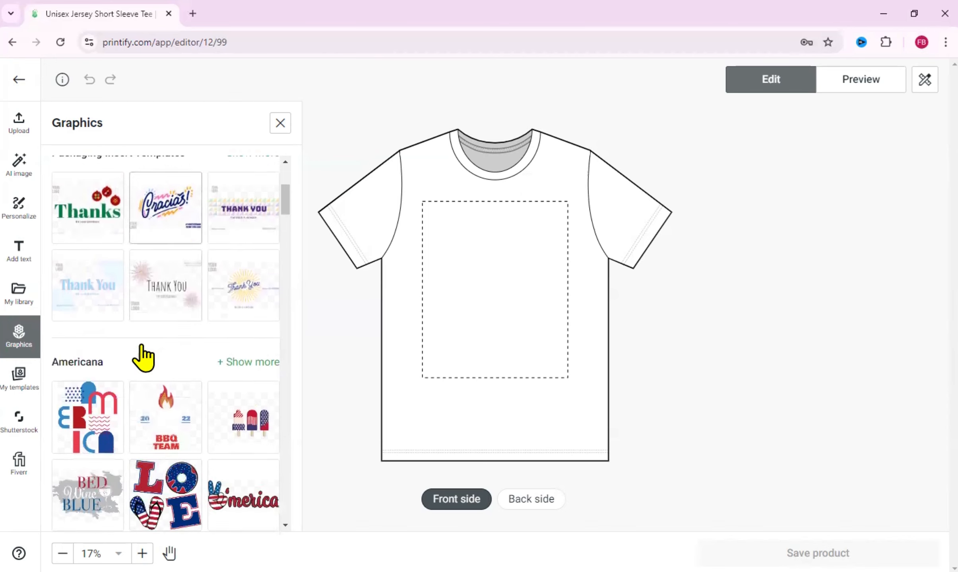
scroll(163, 401, "down", 5)
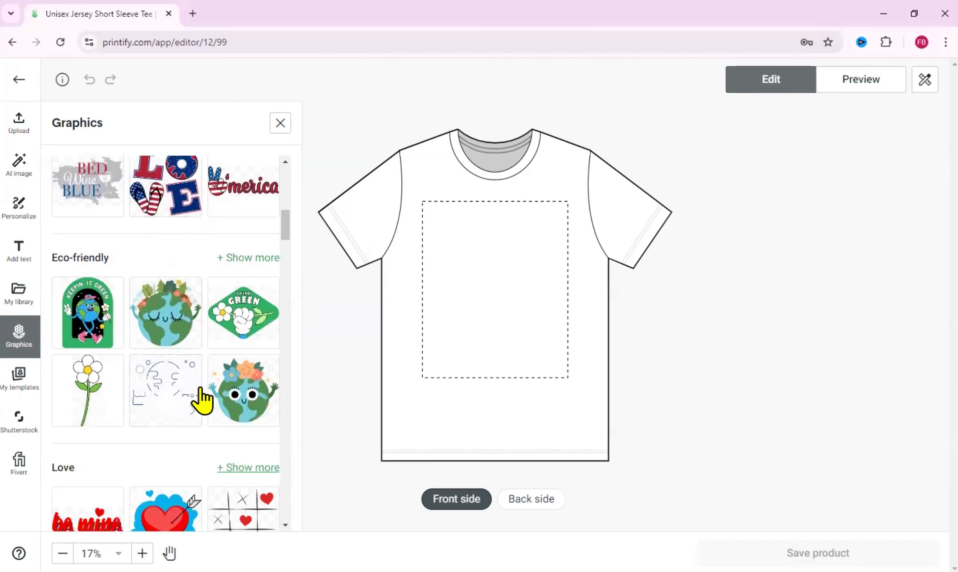
scroll(171, 338, "down", 6)
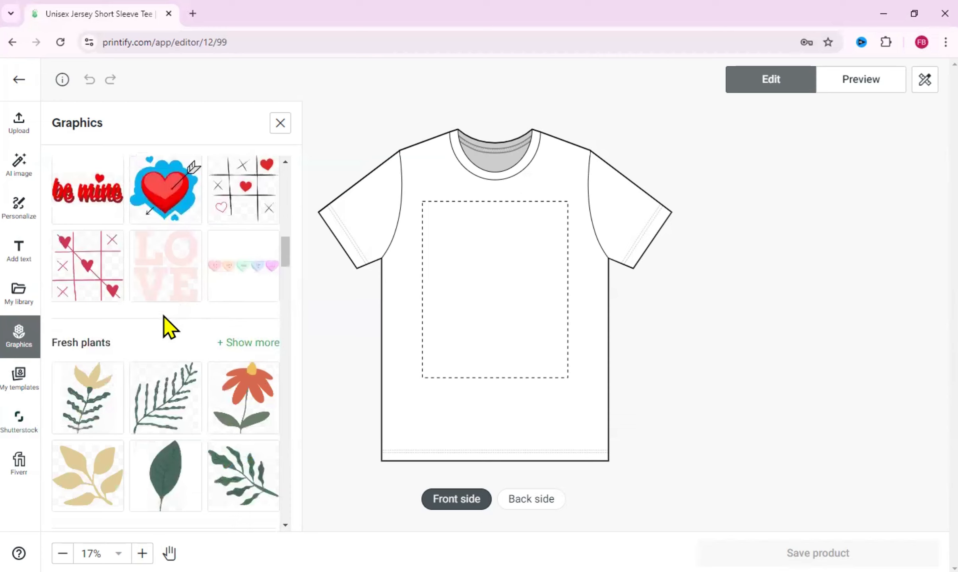
left_click(279, 124)
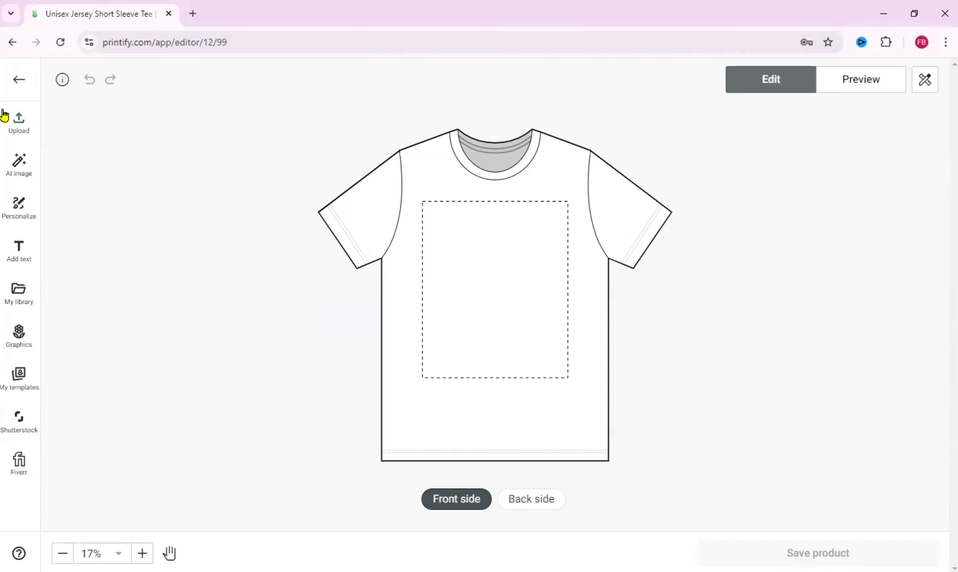
left_click(20, 140)
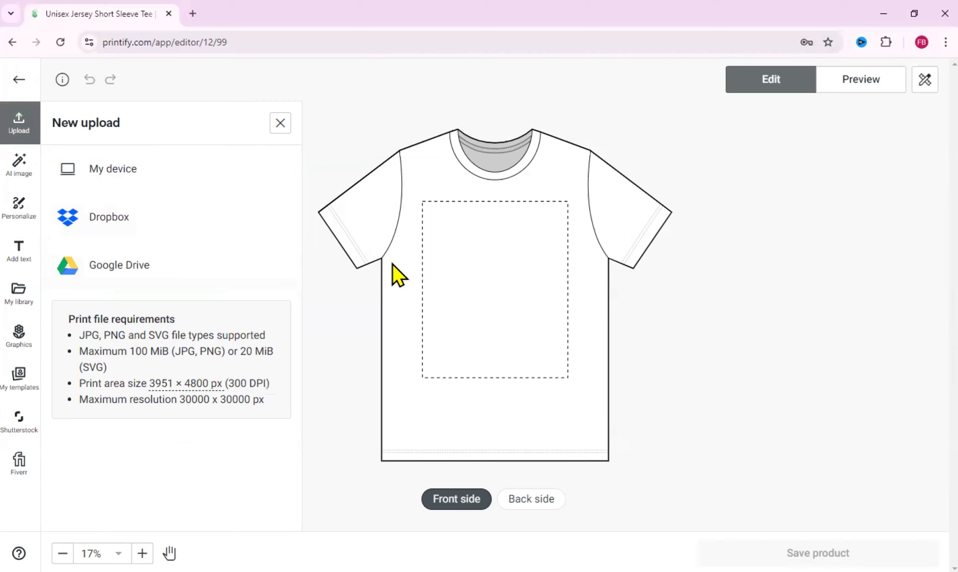
left_click(284, 125)
- Switch to Canva in a new browser tab and create a custom-size design of 1500 × 1500 px
left_click(191, 15)
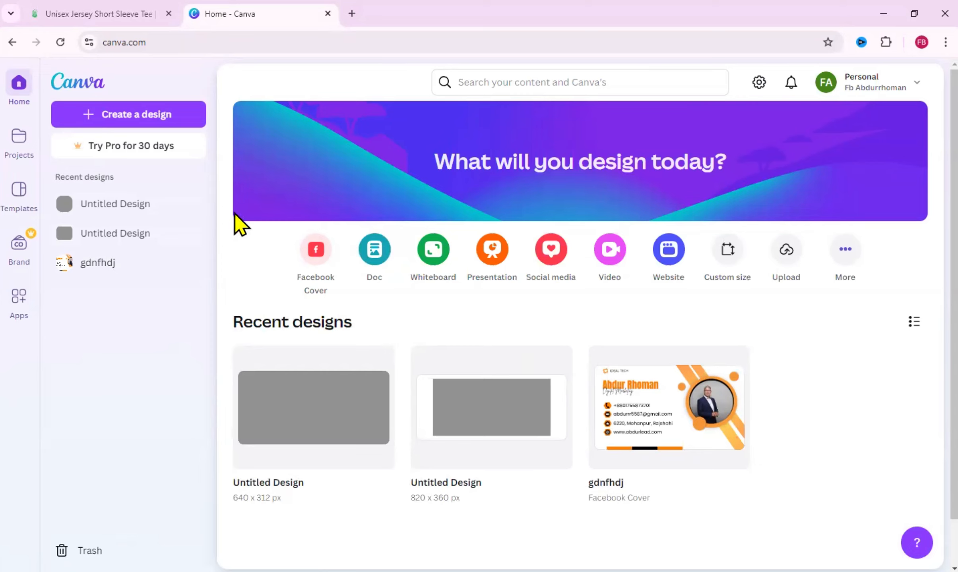
left_click(729, 249)
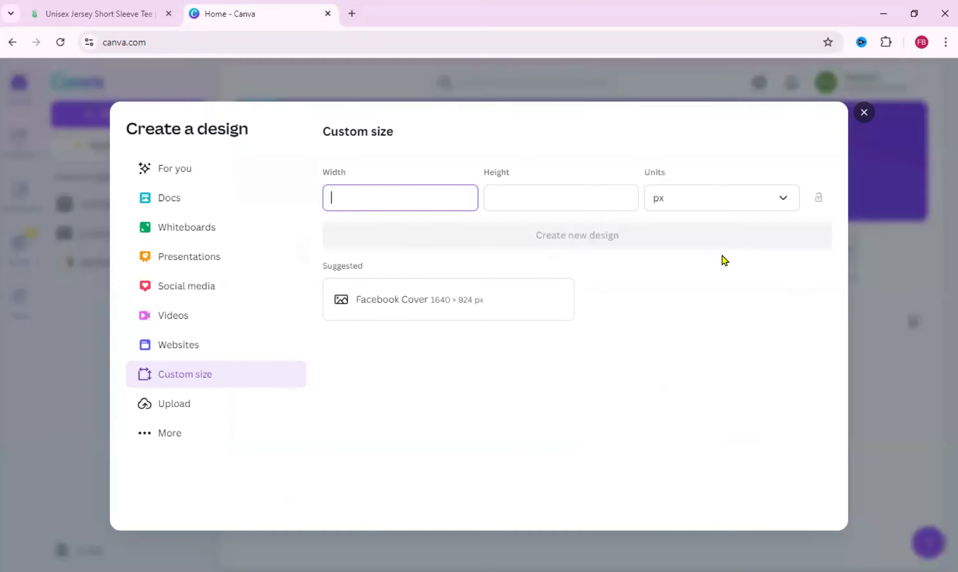
type("15")
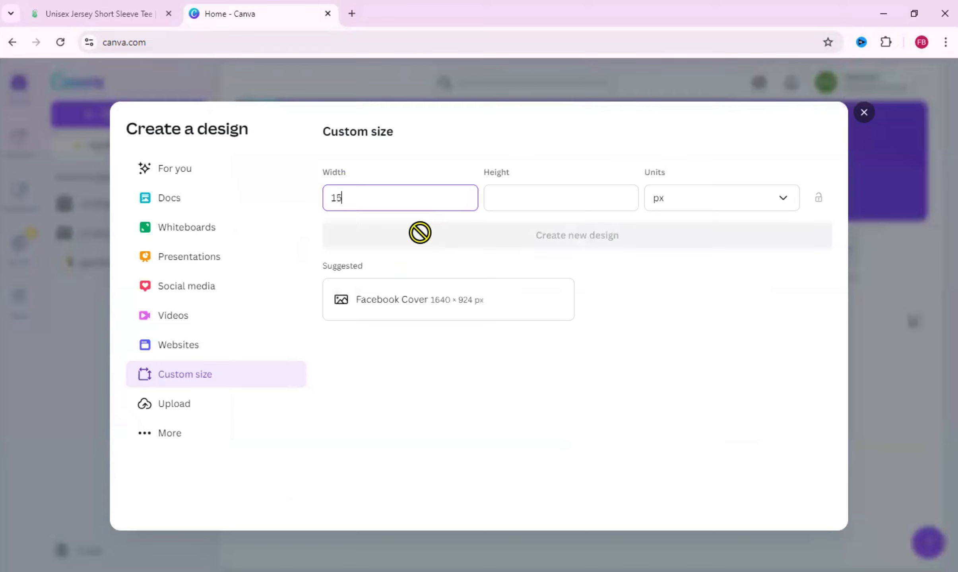
type("00")
double_click(337, 199)
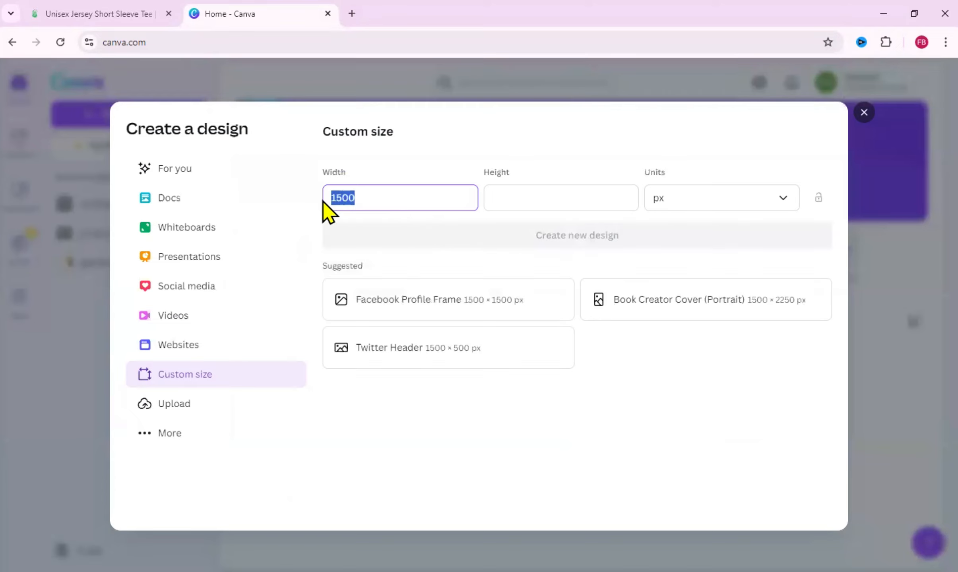
left_click(529, 198)
type("1500")
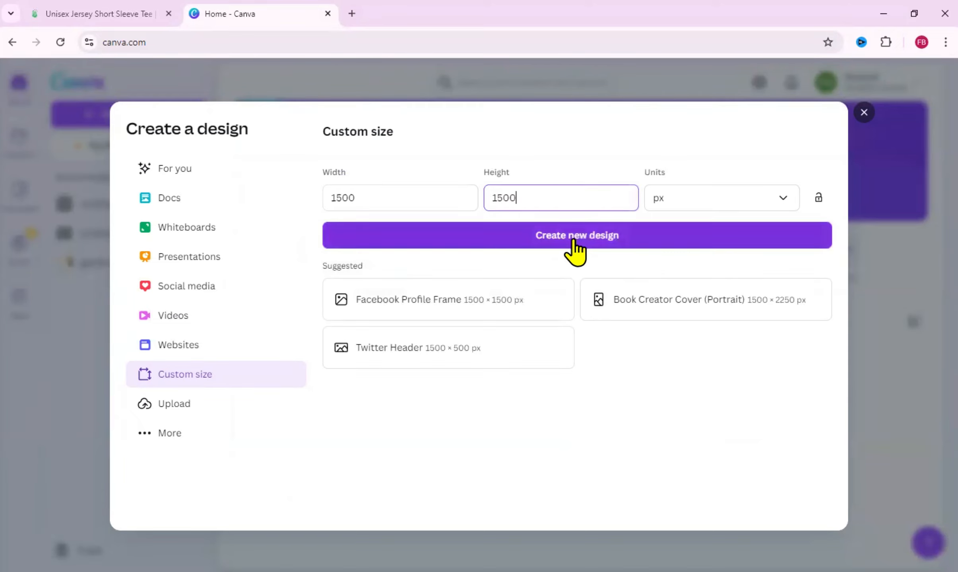
left_click(572, 240)
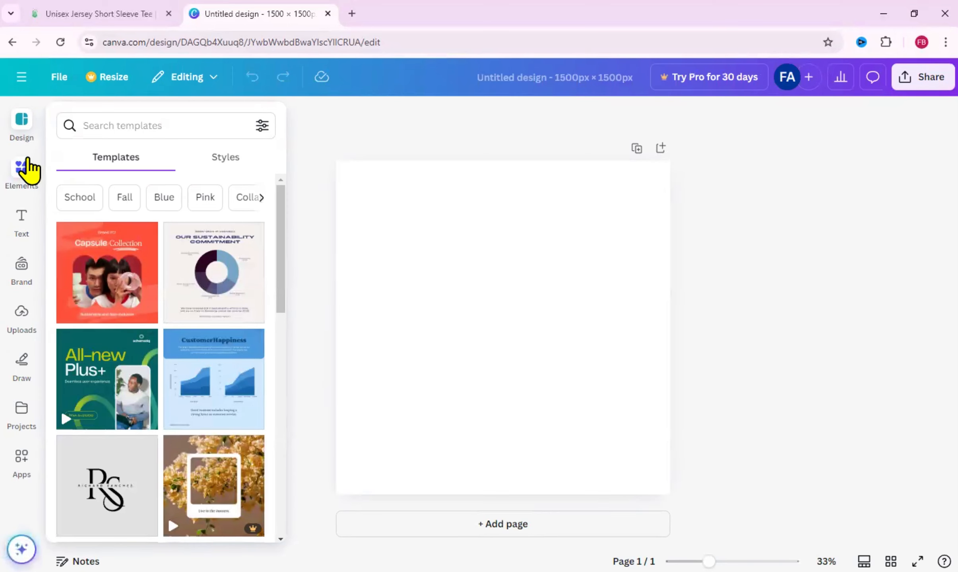
- Browse the templates suggested for the new blank design
scroll(164, 377, "down", 10)
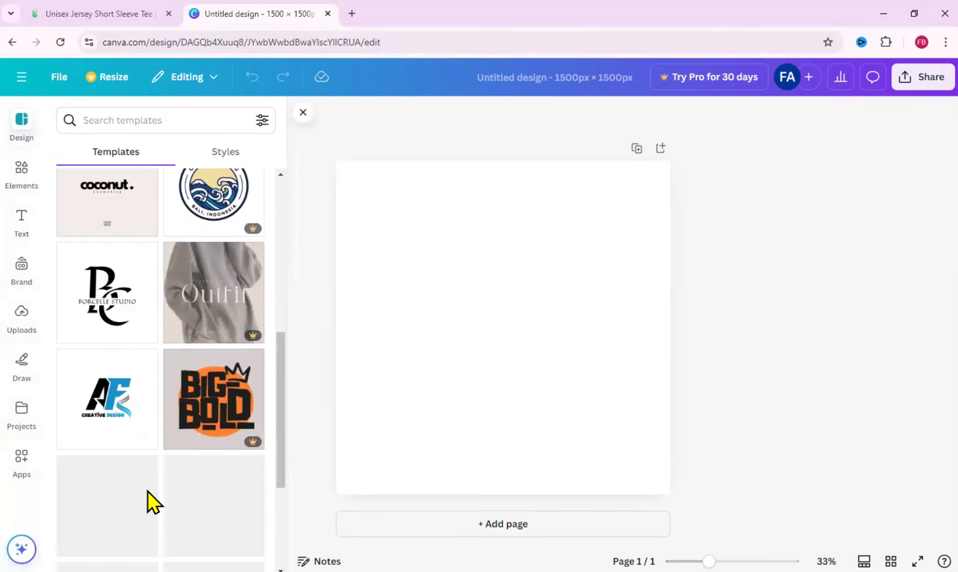
scroll(147, 491, "down", 3)
scroll(147, 490, "up", 6)
- Search the elements for "t shirt design", limit the results to graphics and look through them
left_click(22, 175)
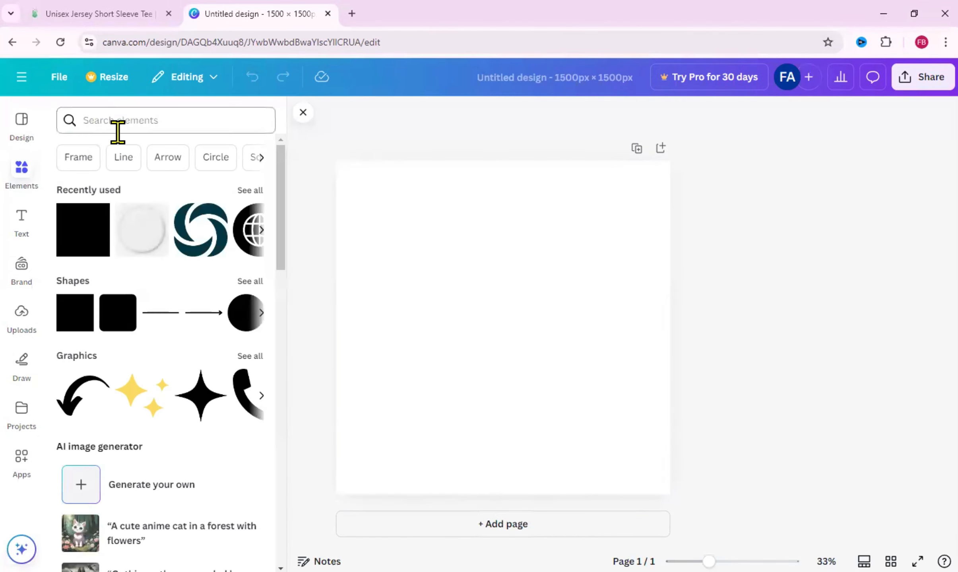
left_click(118, 120)
type("t sh")
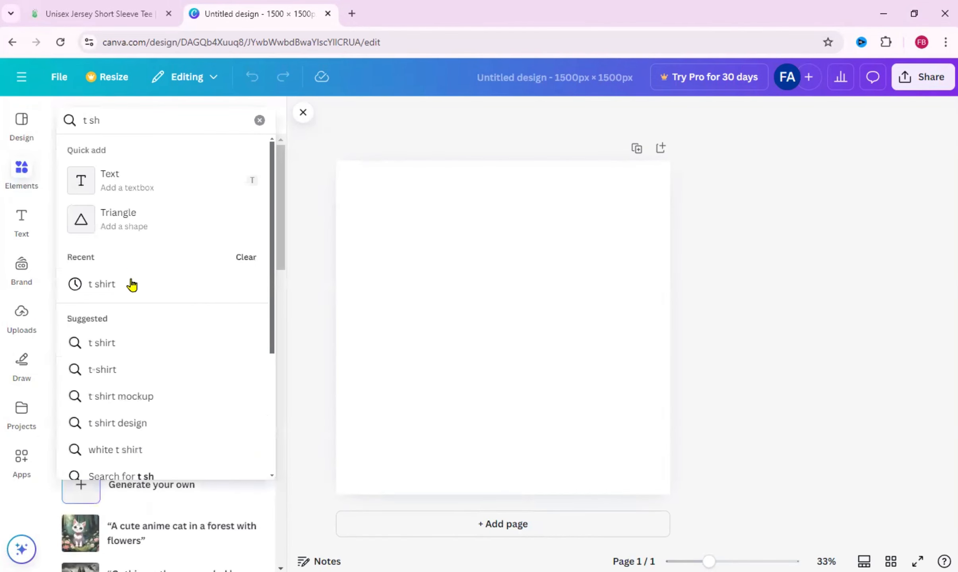
left_click(141, 424)
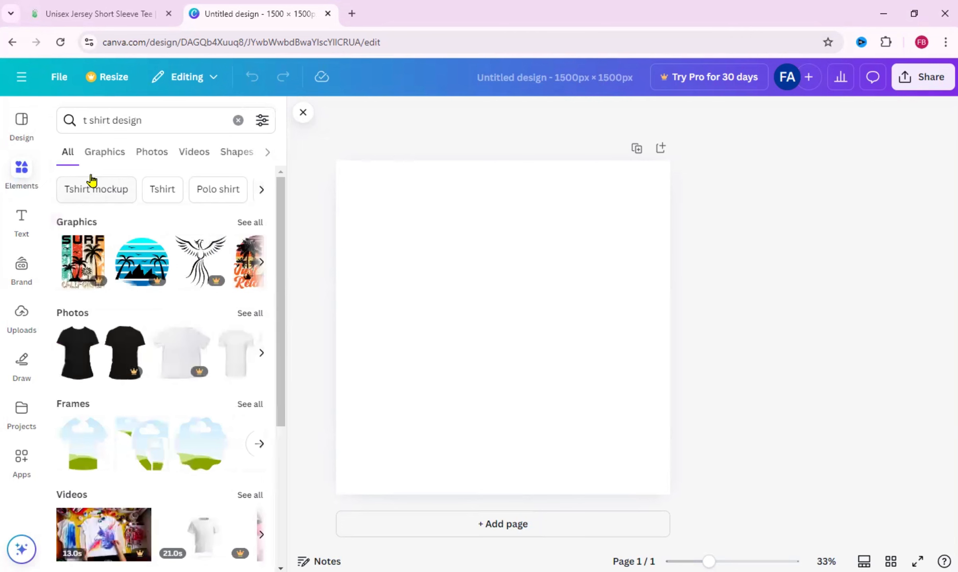
left_click(90, 153)
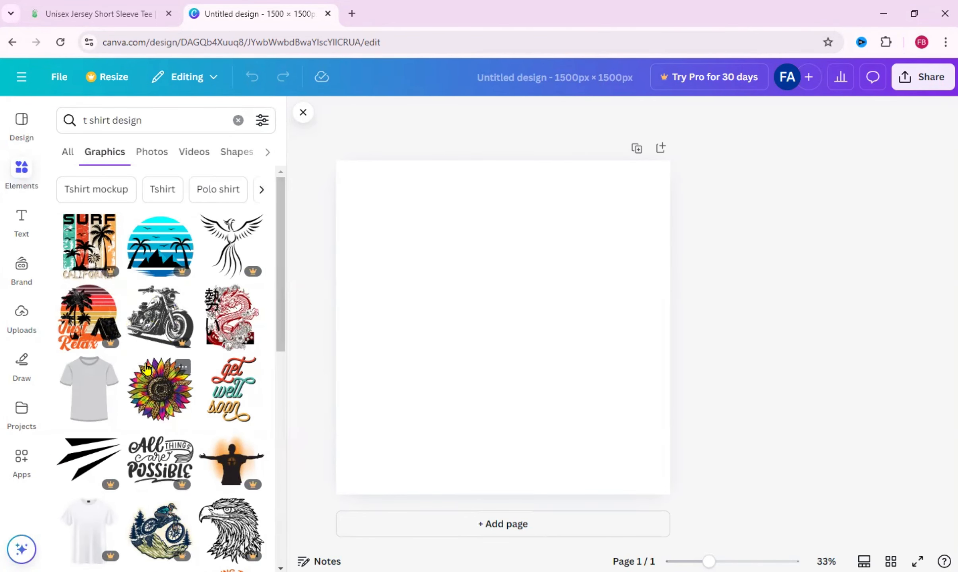
scroll(193, 434, "down", 10)
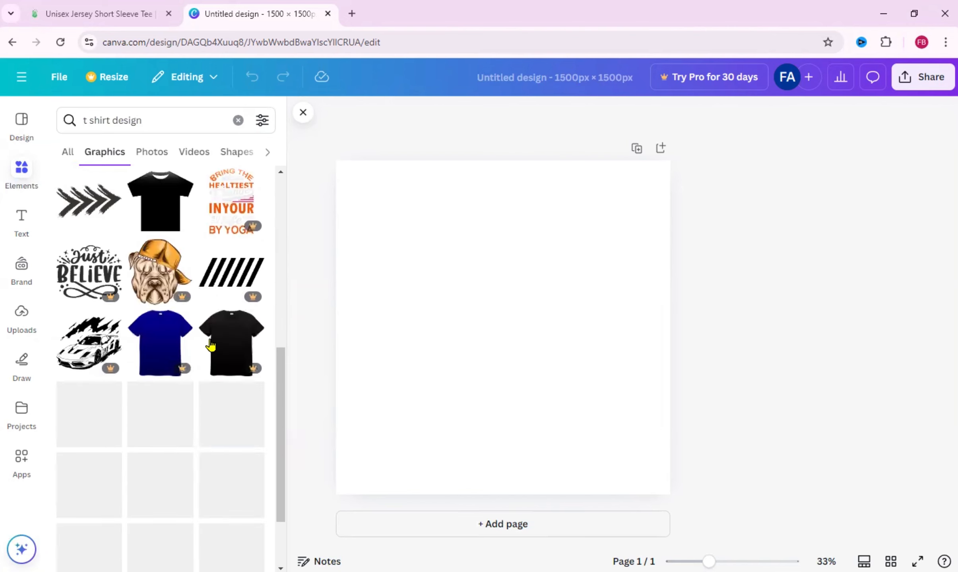
scroll(171, 451, "down", 5)
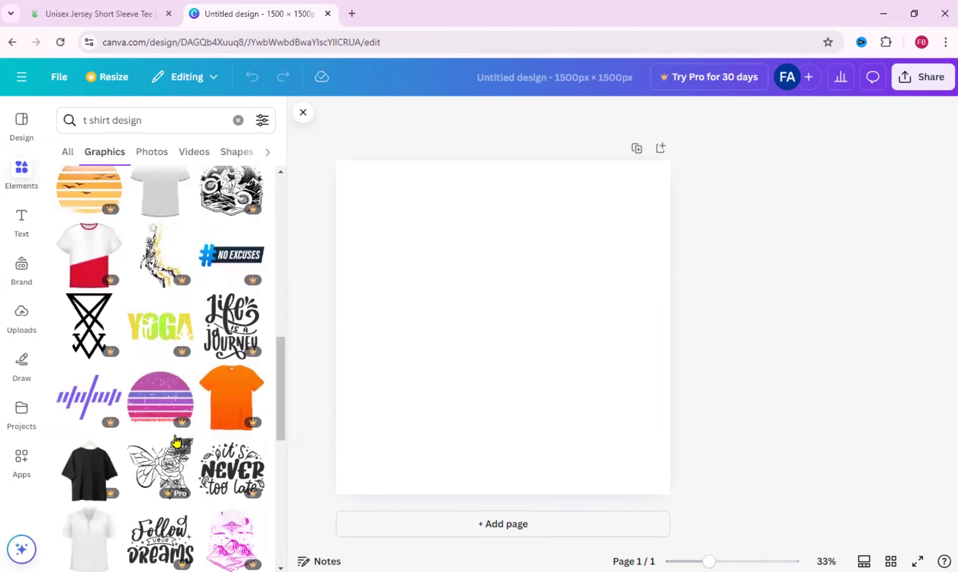
scroll(176, 441, "up", 10)
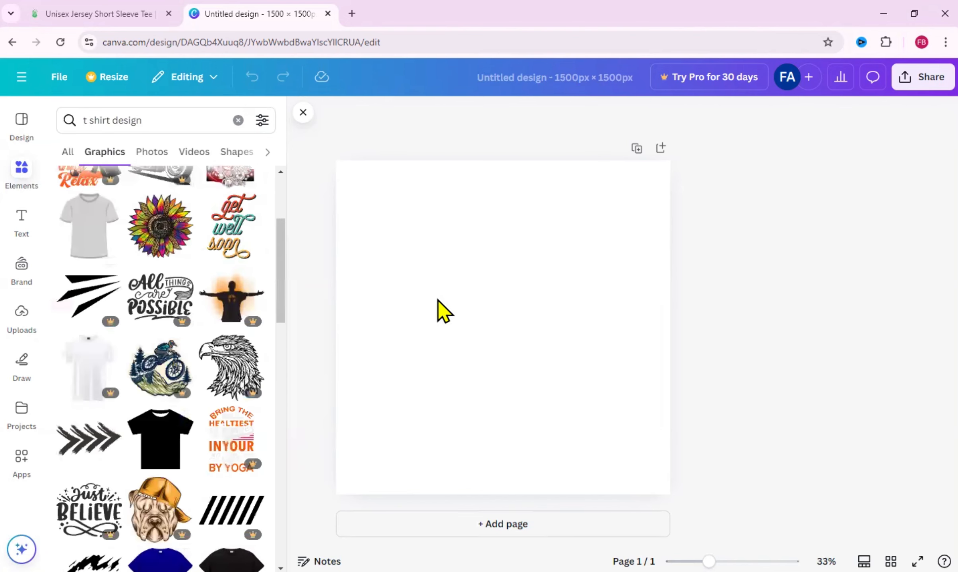
- Check the blank T-shirt in Printify, return to Canva and add the Surf California palm tree graphic to the page
left_click(111, 10)
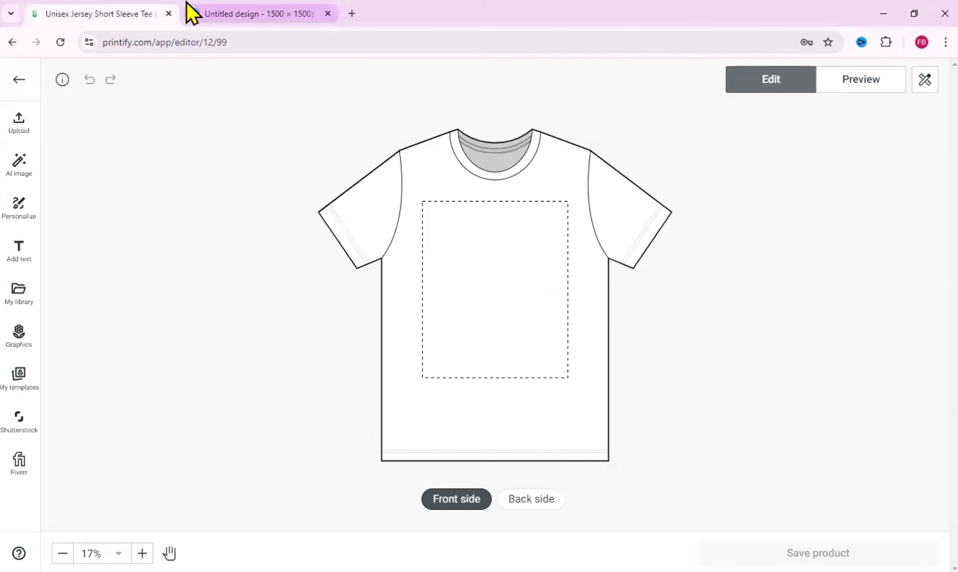
left_click(190, 12)
scroll(145, 420, "up", 4)
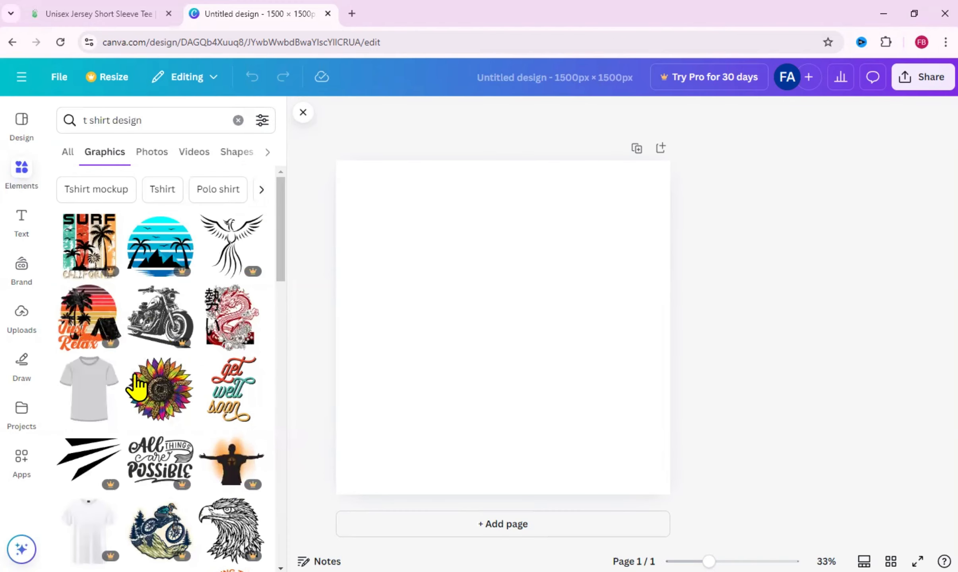
left_click(89, 254)
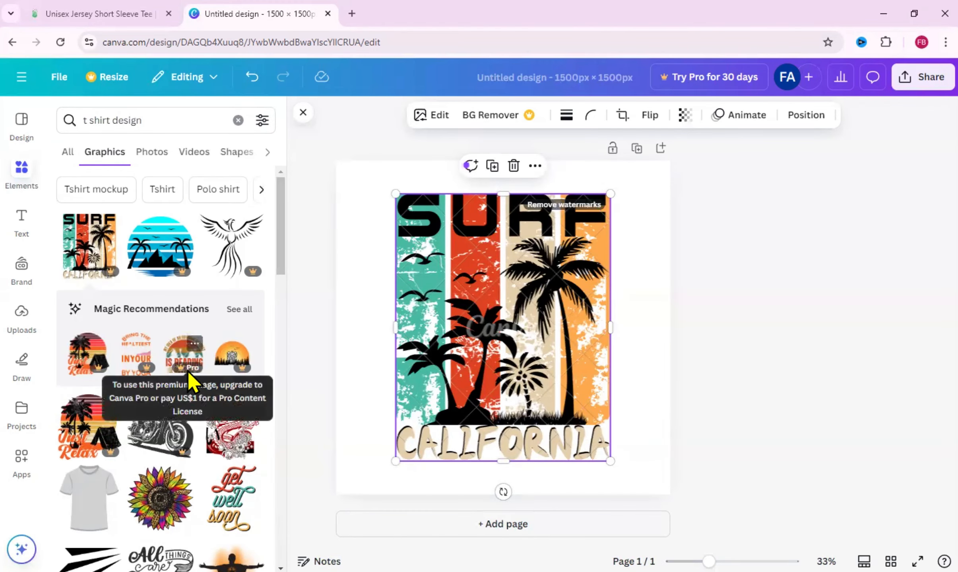
scroll(193, 399, "down", 5)
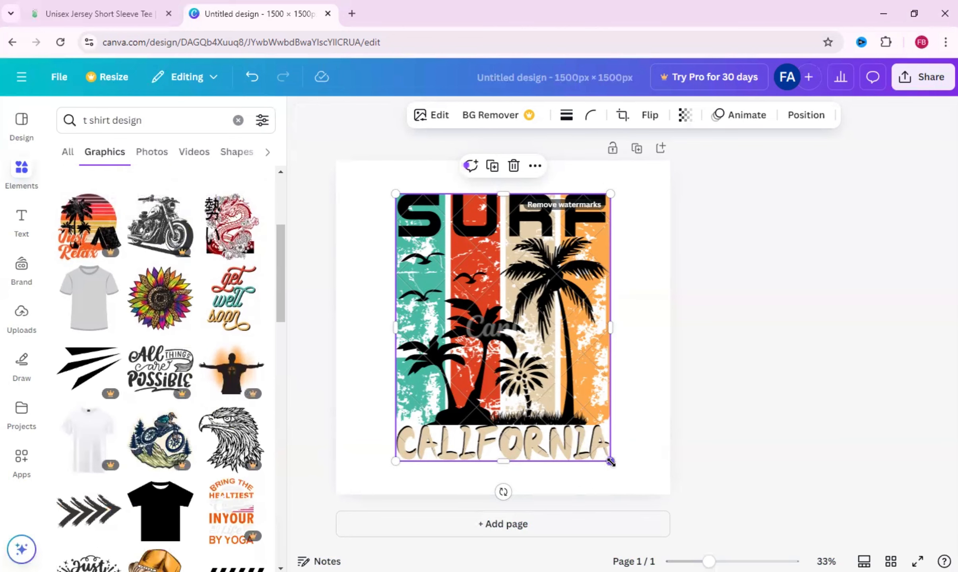
- Enlarge the Surf California graphic to nearly the full page height, look through more graphics and reposition it on the page
left_click_drag(610, 461, 665, 529)
left_click_drag(554, 410, 527, 385)
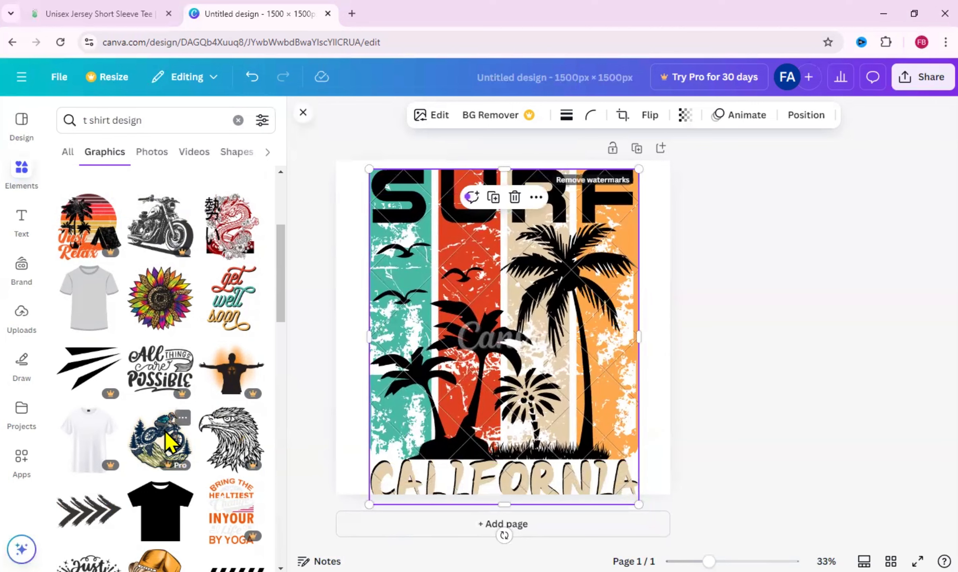
scroll(153, 427, "down", 10)
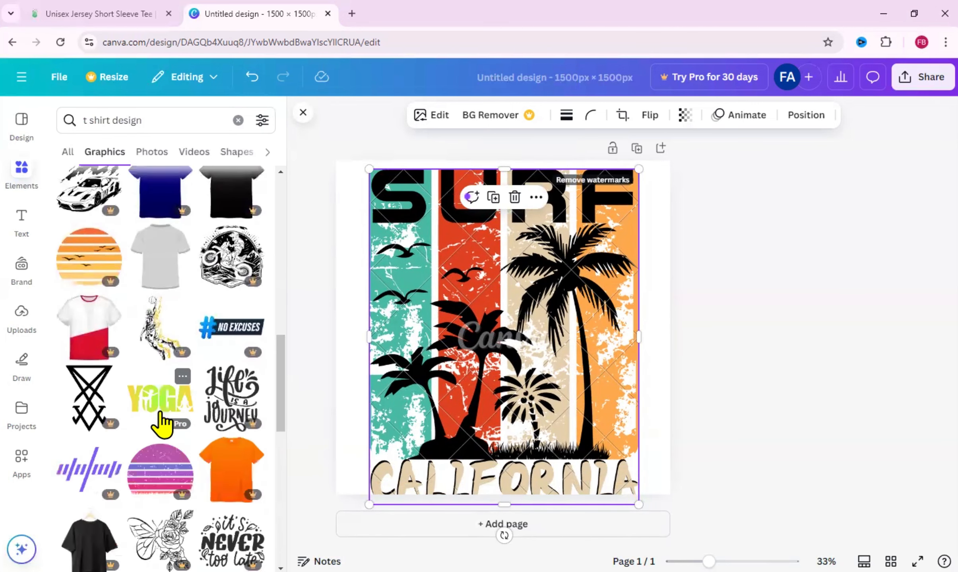
scroll(268, 403, "down", 5)
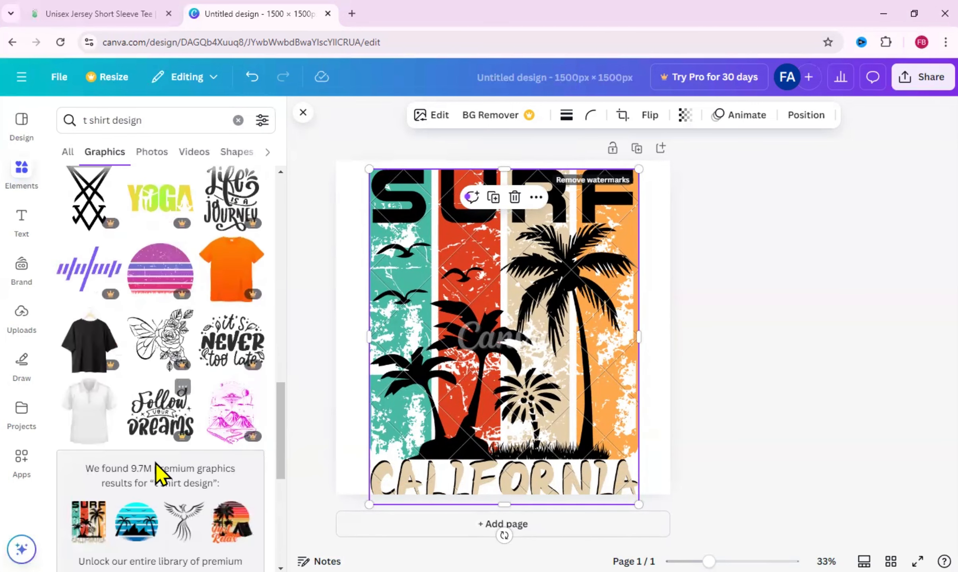
scroll(190, 473, "down", 2)
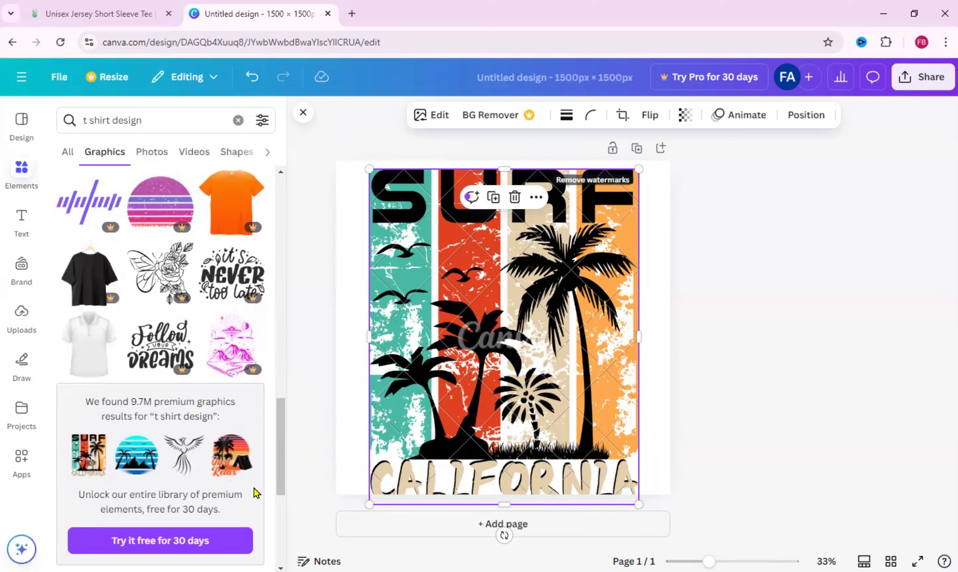
scroll(192, 483, "up", 8)
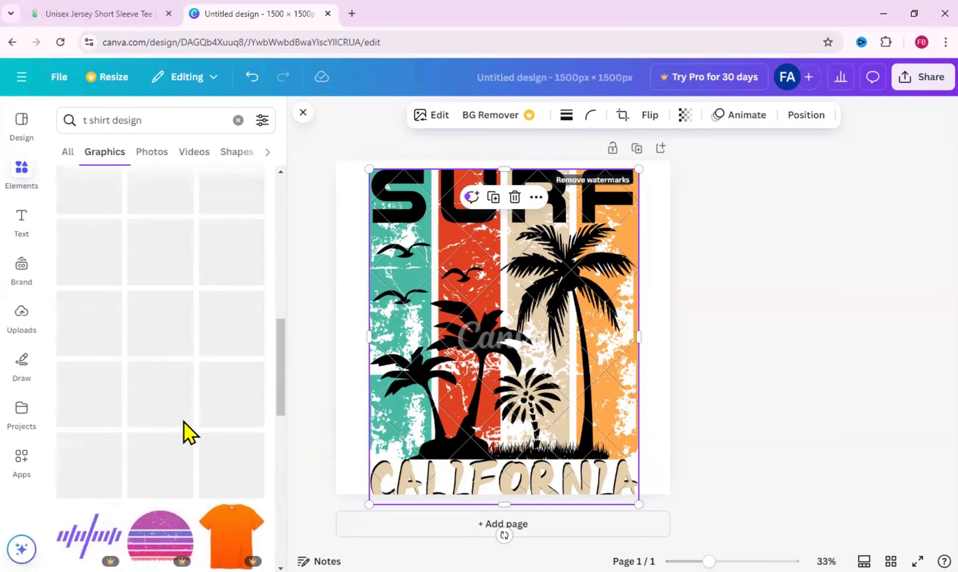
scroll(185, 421, "up", 5)
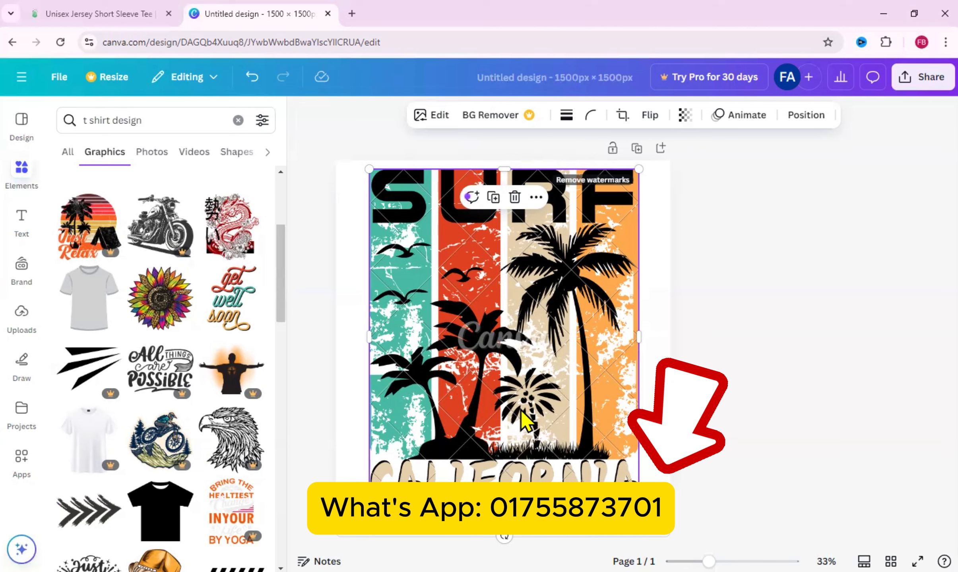
left_click_drag(519, 379, 531, 370)
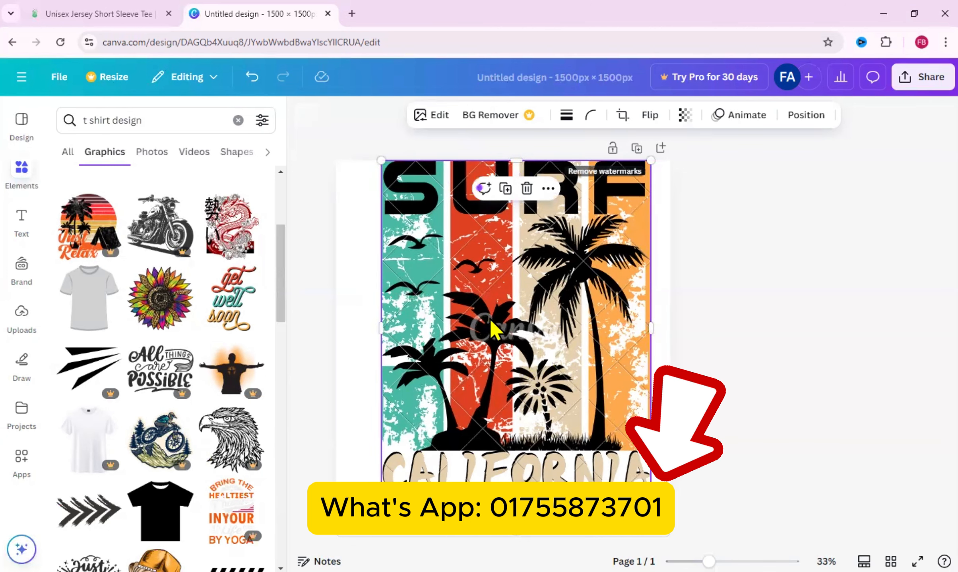
left_click_drag(491, 317, 478, 316)
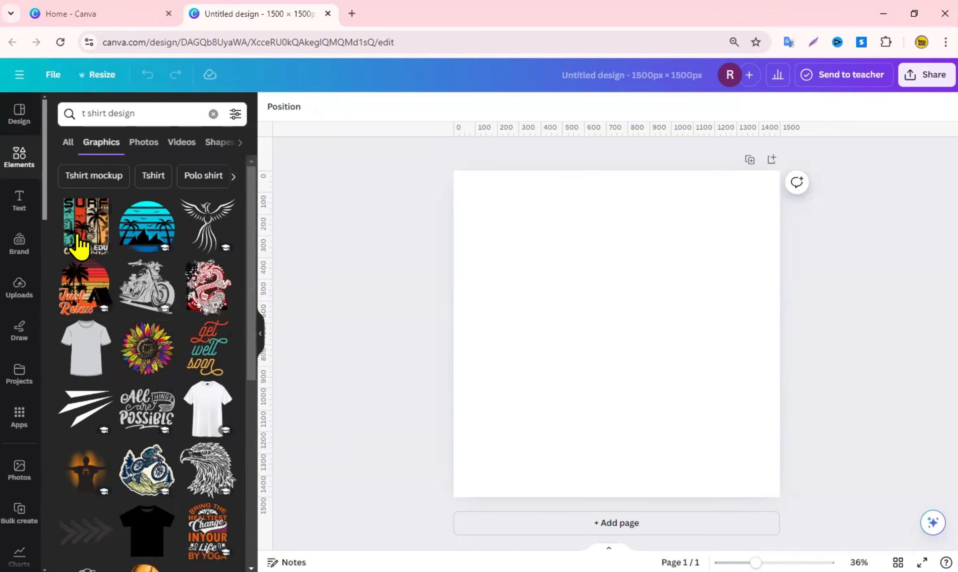
- In the blank 1500 × 1500 px design, add the Surf California graphic, enlarge it and centre it on the page
scroll(141, 395, "down", 7)
scroll(160, 413, "up", 7)
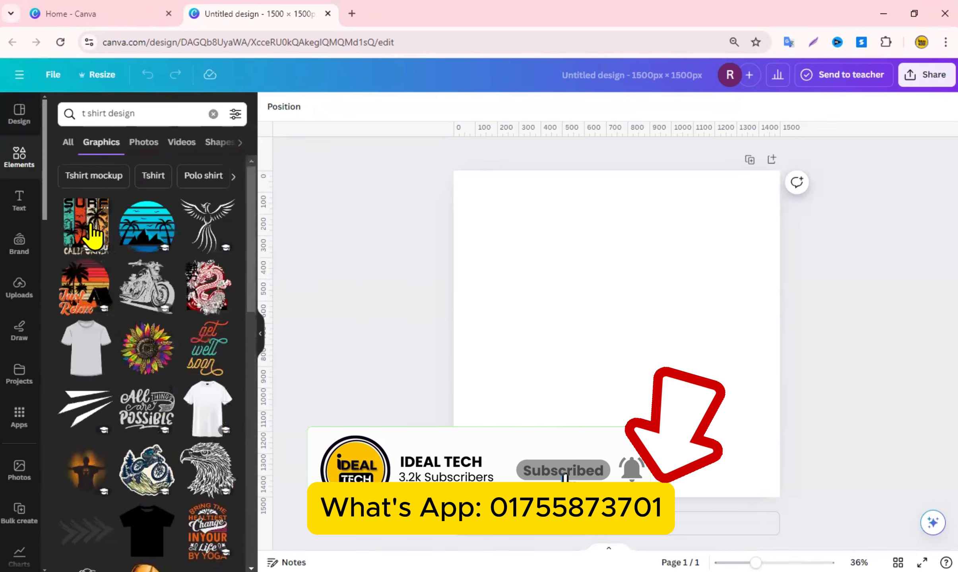
left_click(95, 247)
left_click_drag(720, 462, 745, 493)
left_click_drag(681, 423, 674, 415)
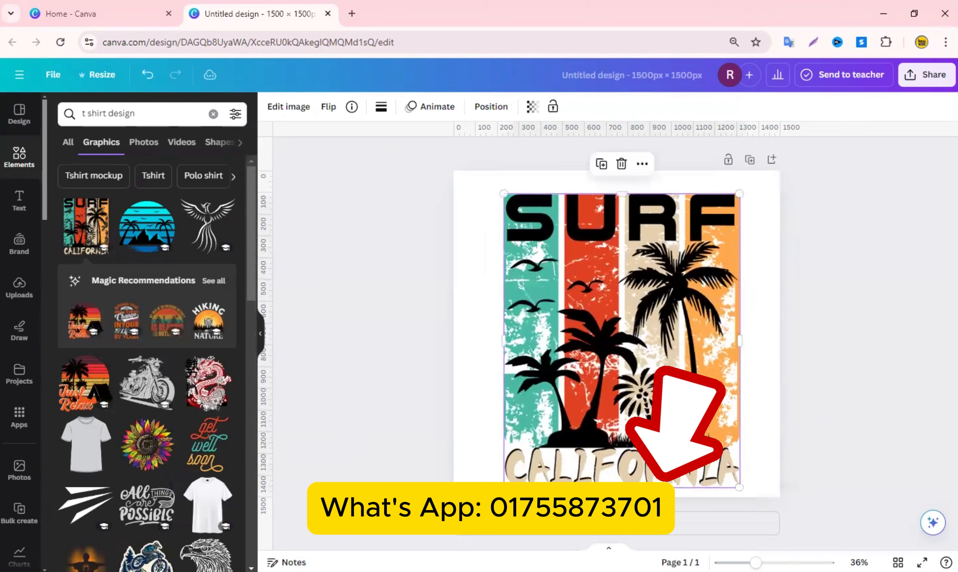
left_click(810, 391)
left_click(747, 356)
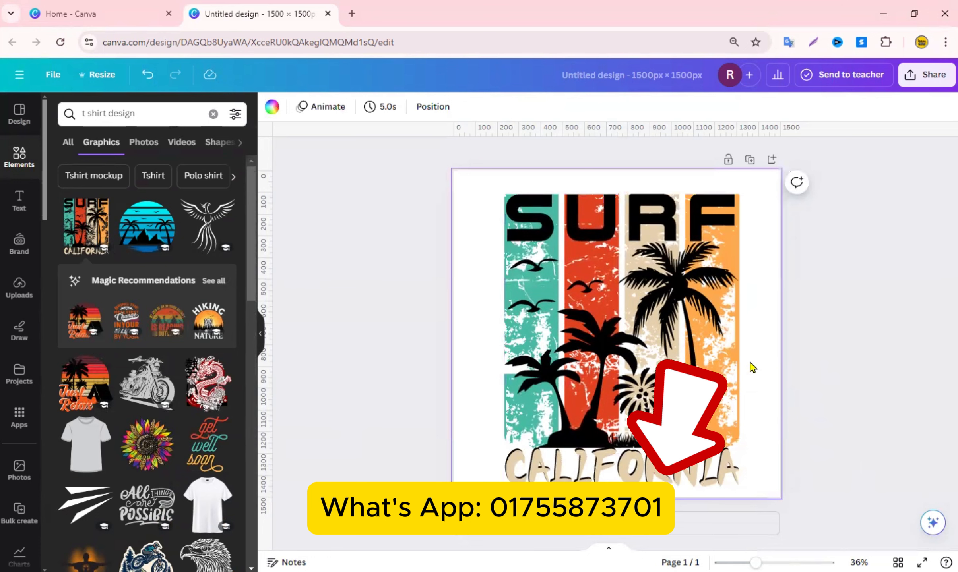
- Download the design as a JPG with the quality set to 100
left_click(924, 73)
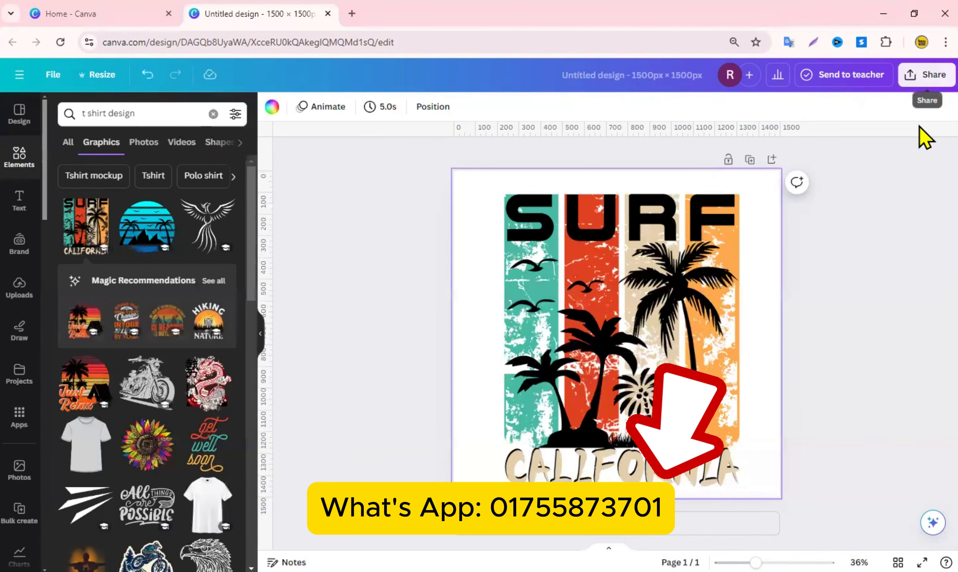
left_click(817, 399)
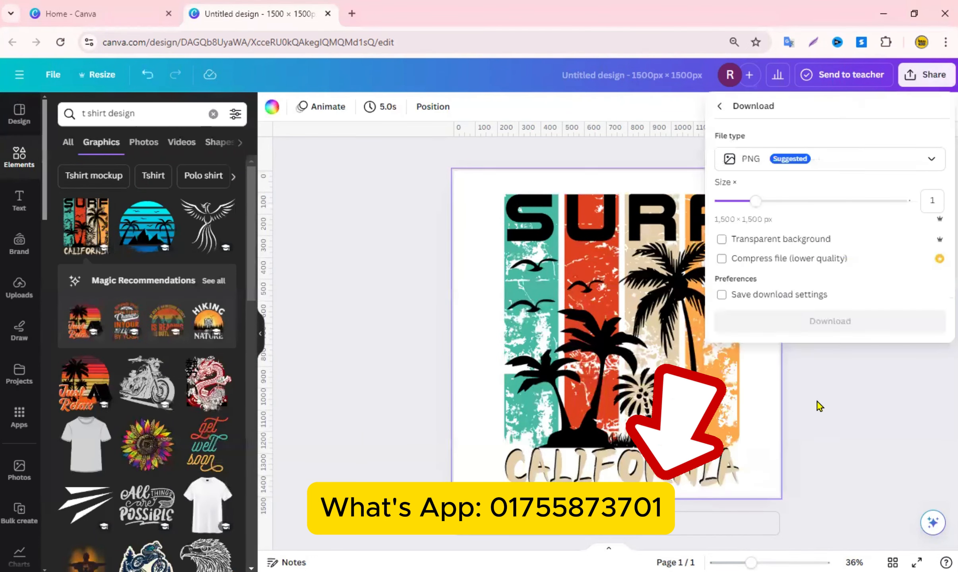
left_click(846, 165)
left_click(832, 210)
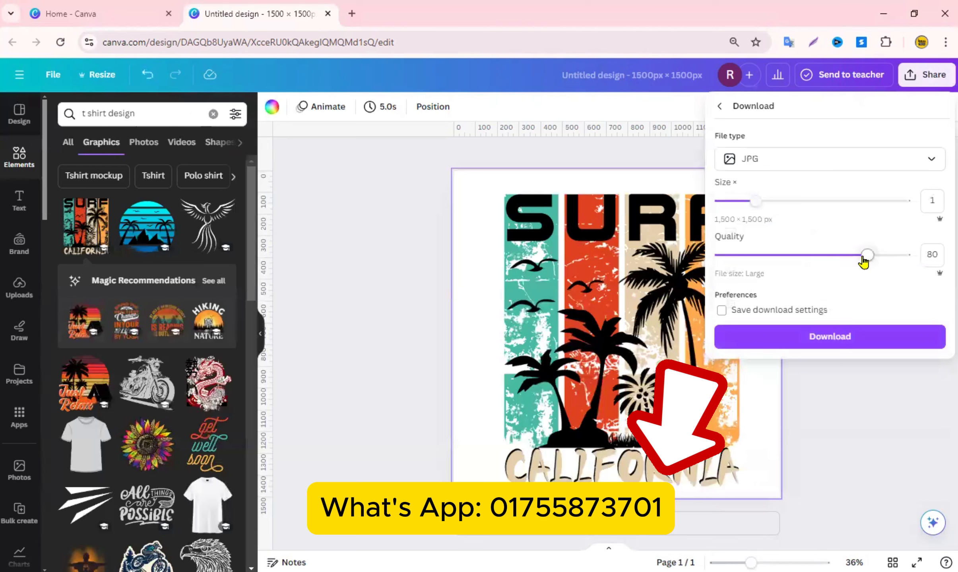
left_click_drag(866, 255, 906, 255)
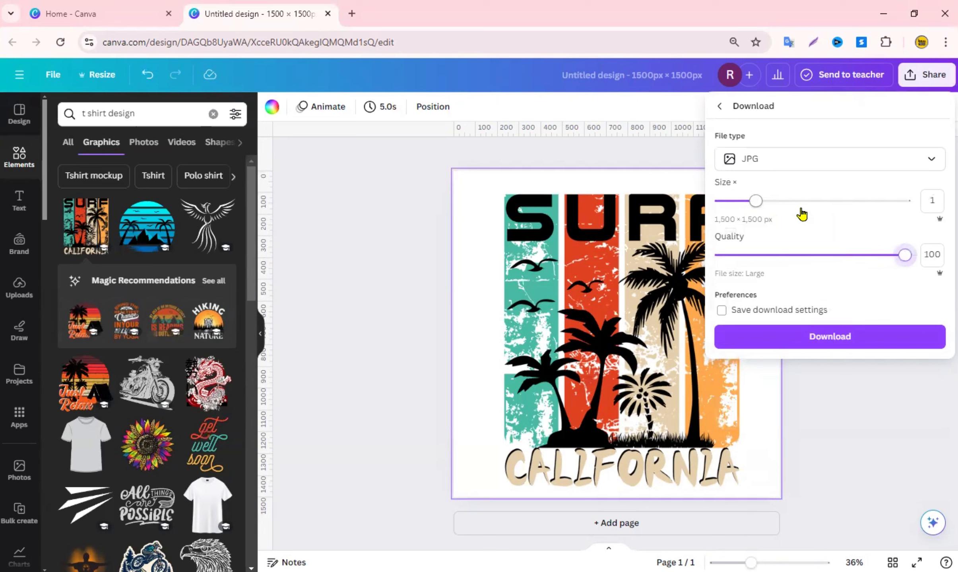
left_click(830, 337)
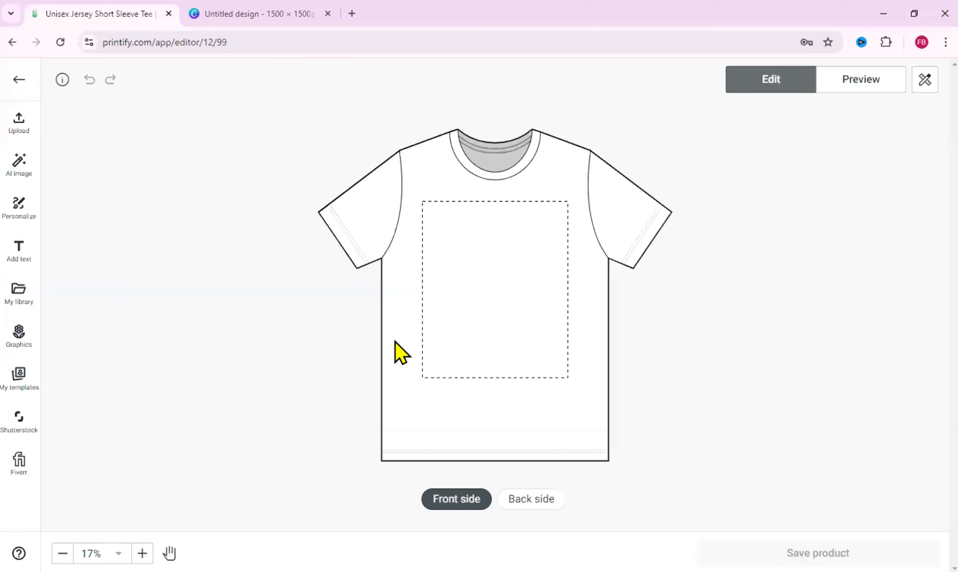
- Switch to Printify and upload the downloaded image "Untitled design (1)" from the device onto the T-shirt front
left_click(12, 128)
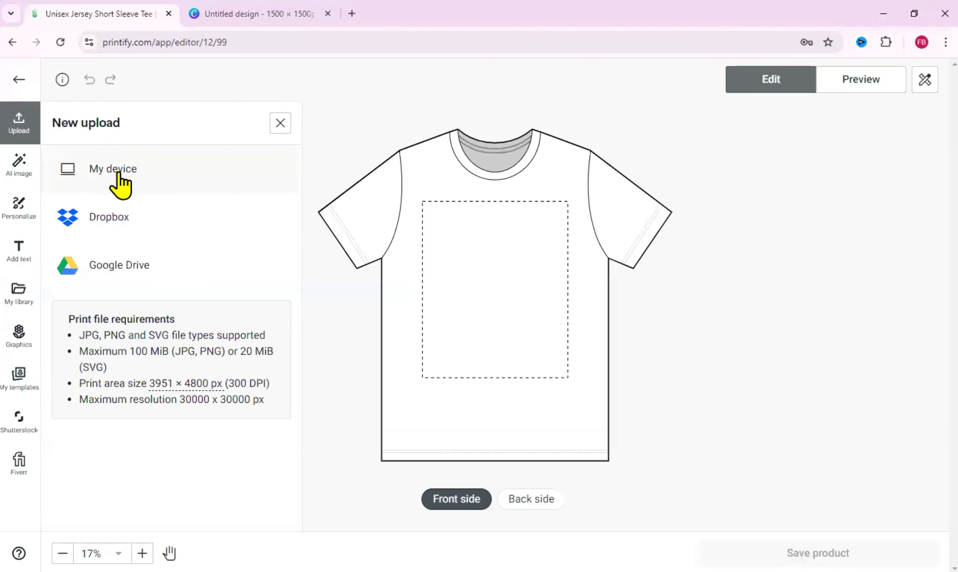
left_click(119, 180)
left_click(159, 141)
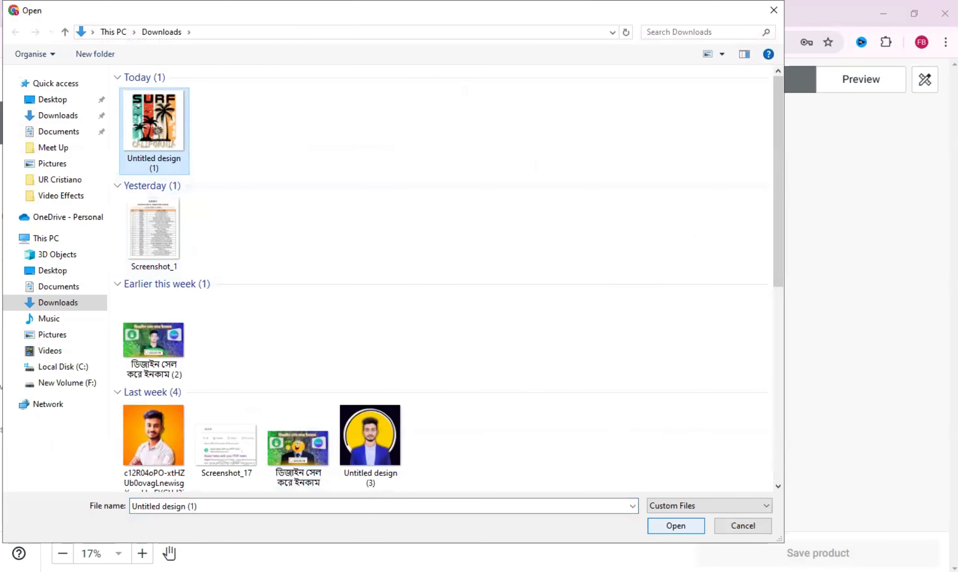
left_click(676, 526)
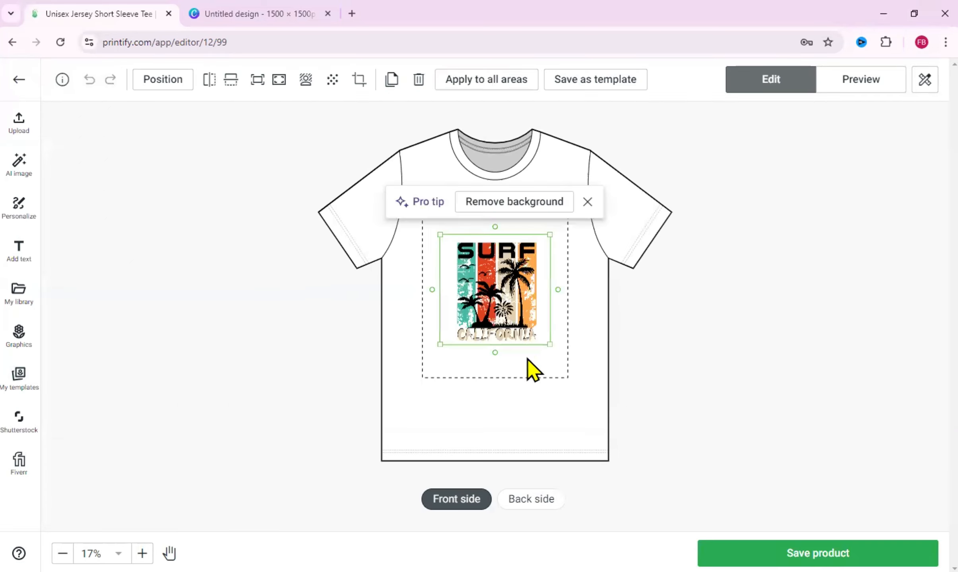
- Enlarge the uploaded design to about 15.16 × 15.16 in and position it within the shirt's front print area
left_click_drag(547, 345, 502, 299)
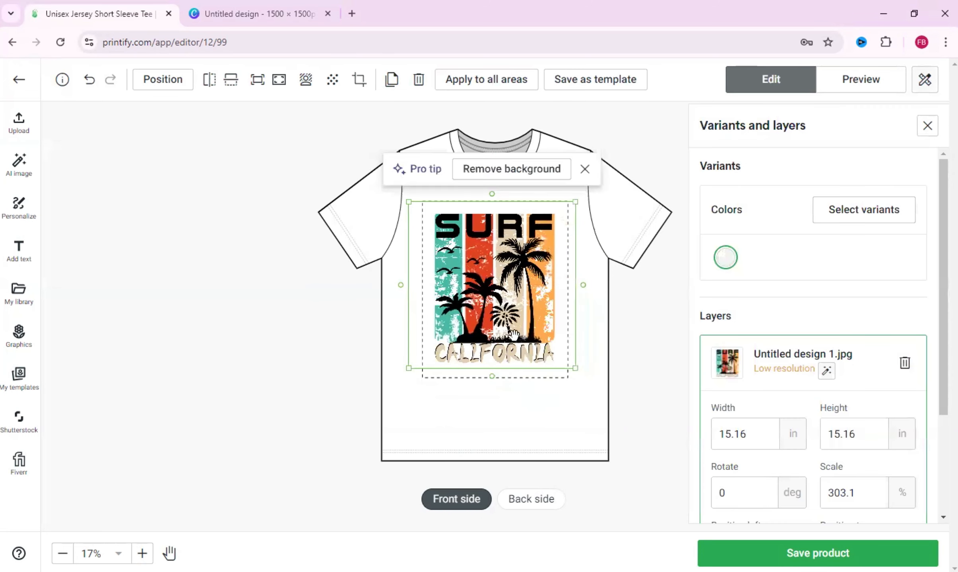
left_click_drag(514, 335, 514, 335)
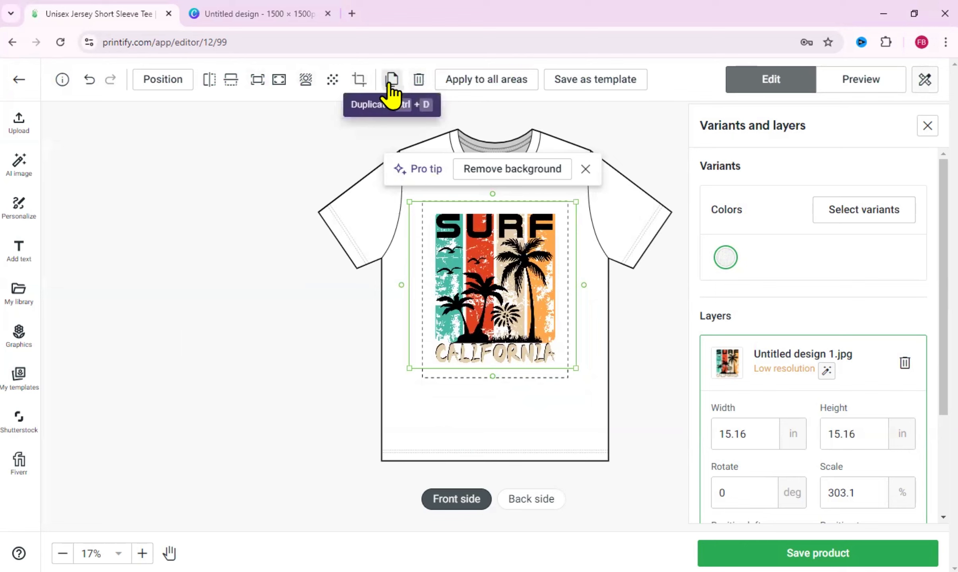
left_click(357, 80)
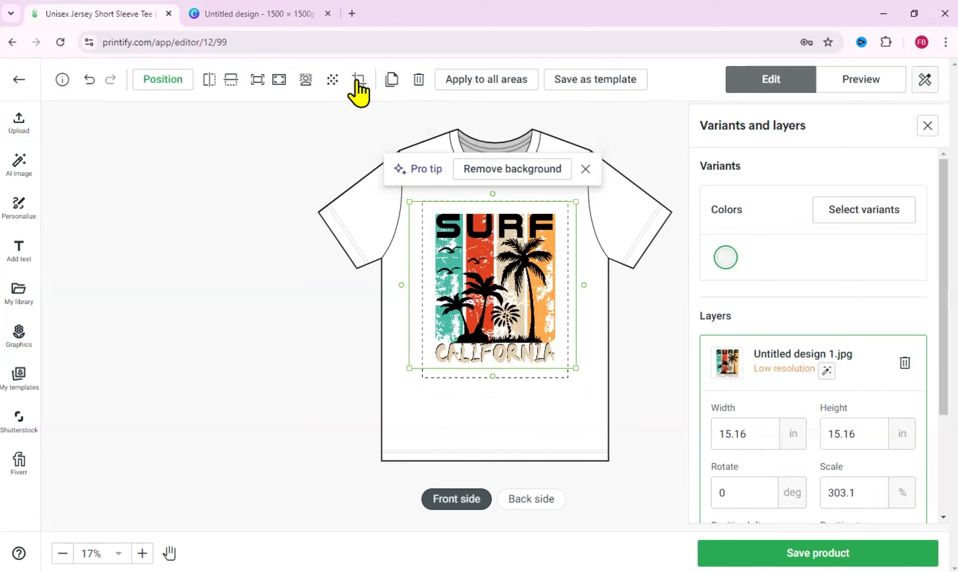
left_click(558, 432)
- Add the Black color to the product variants, keep White selected and show the shirt in White
left_click(843, 213)
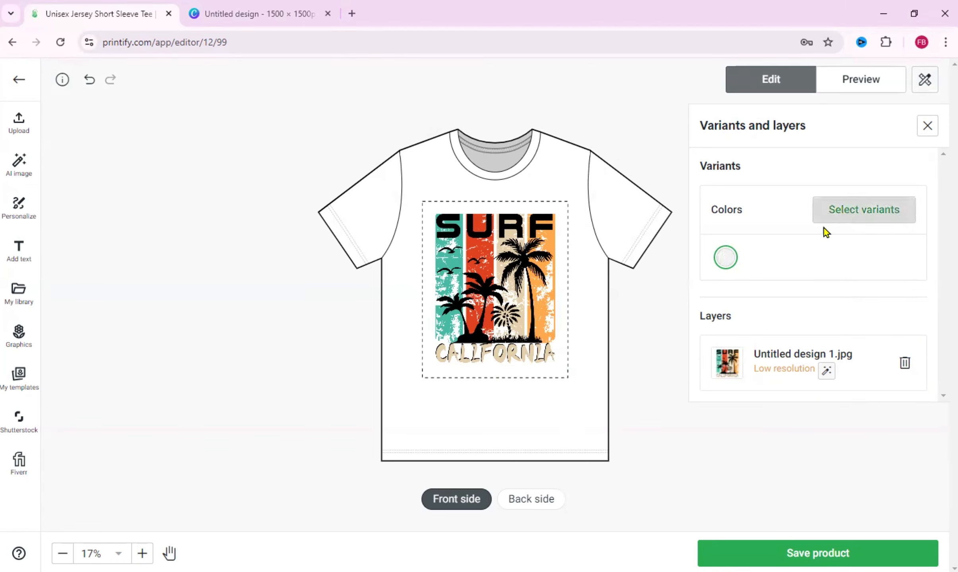
scroll(749, 299, "down", 12)
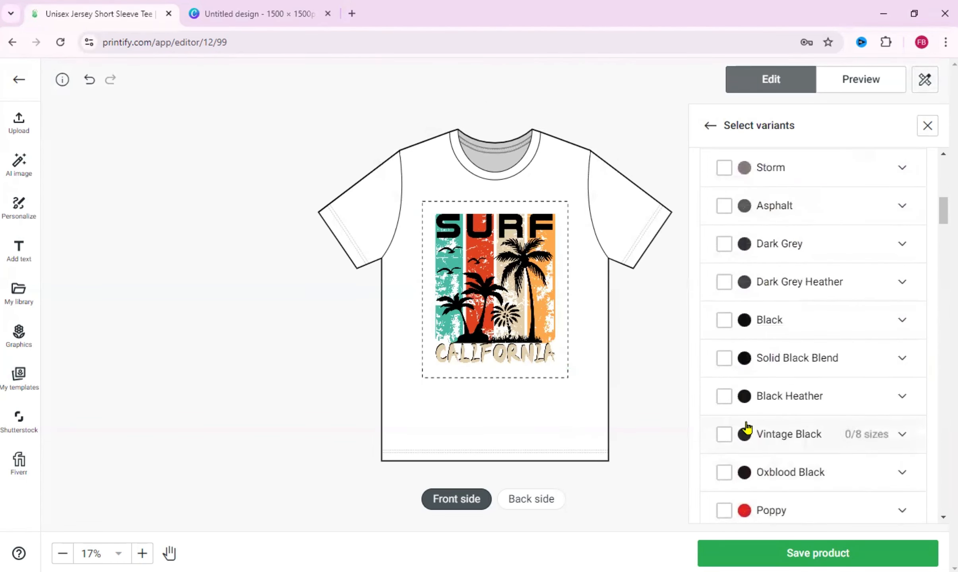
left_click(724, 322)
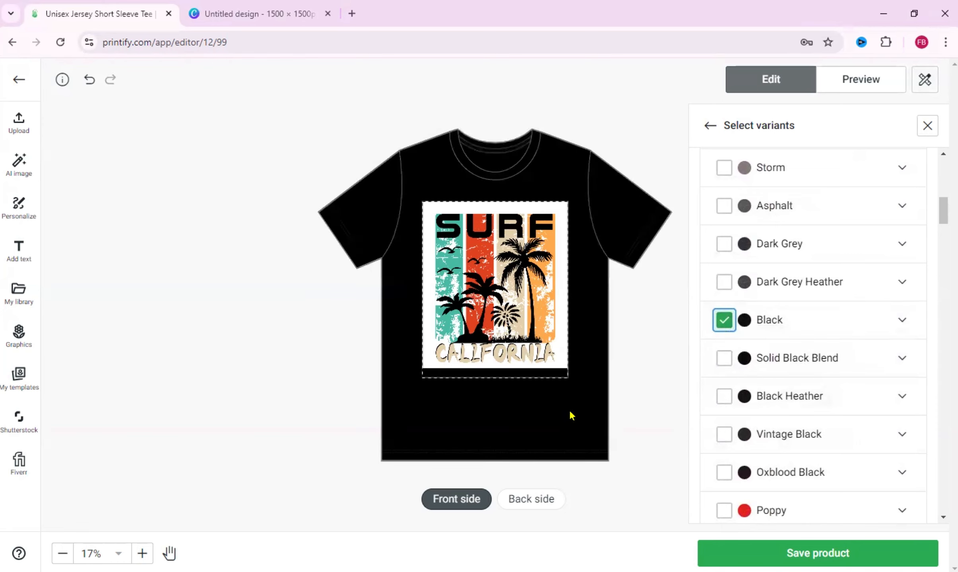
scroll(751, 371, "up", 2)
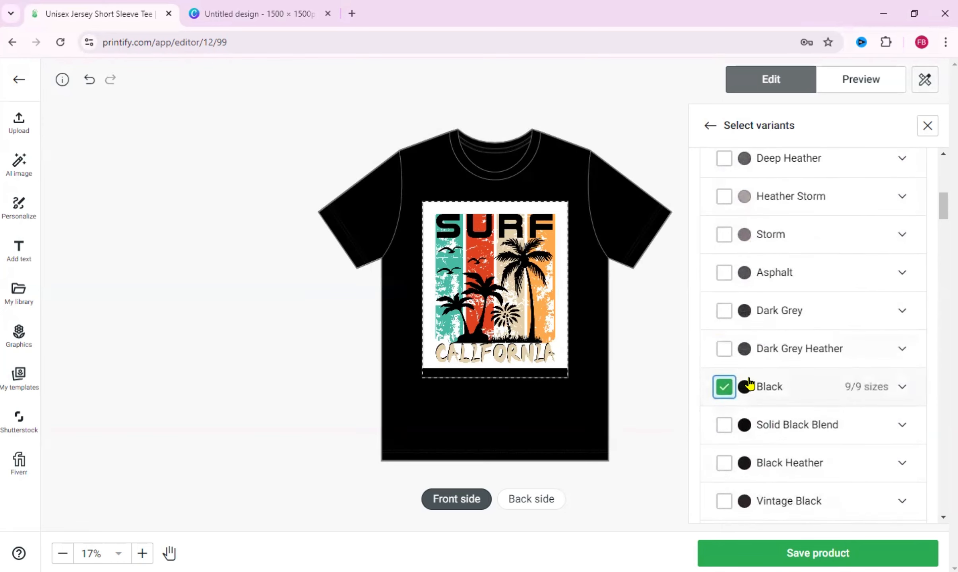
scroll(747, 382, "up", 10)
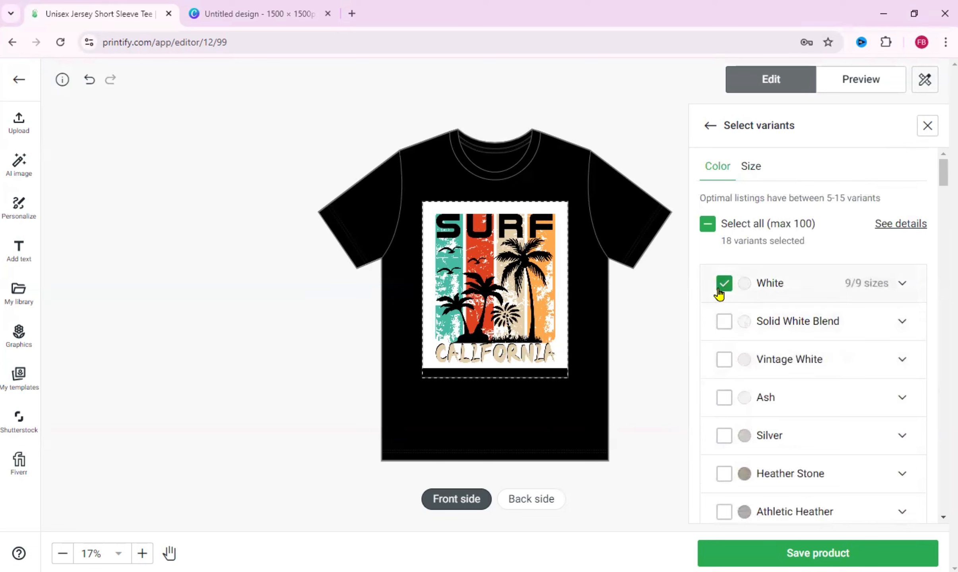
left_click(720, 290)
left_click(720, 290)
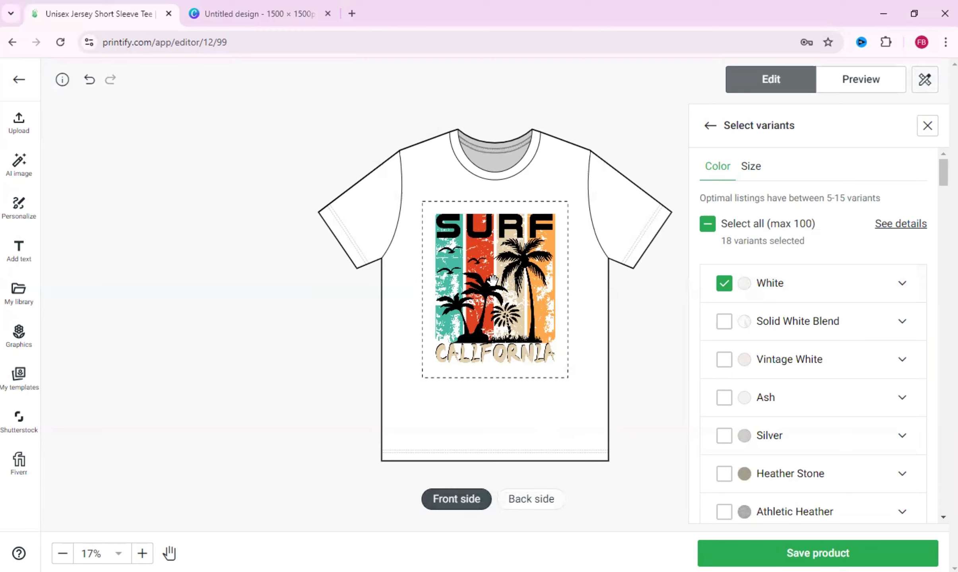
- Check the shirt's back side and return to the front side to review the design and color variants
left_click(532, 501)
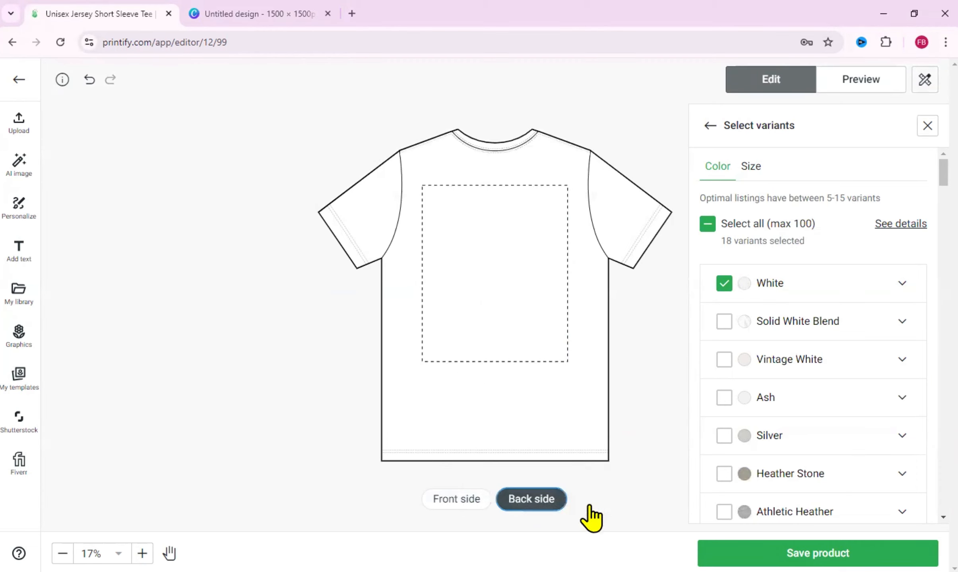
key("Left")
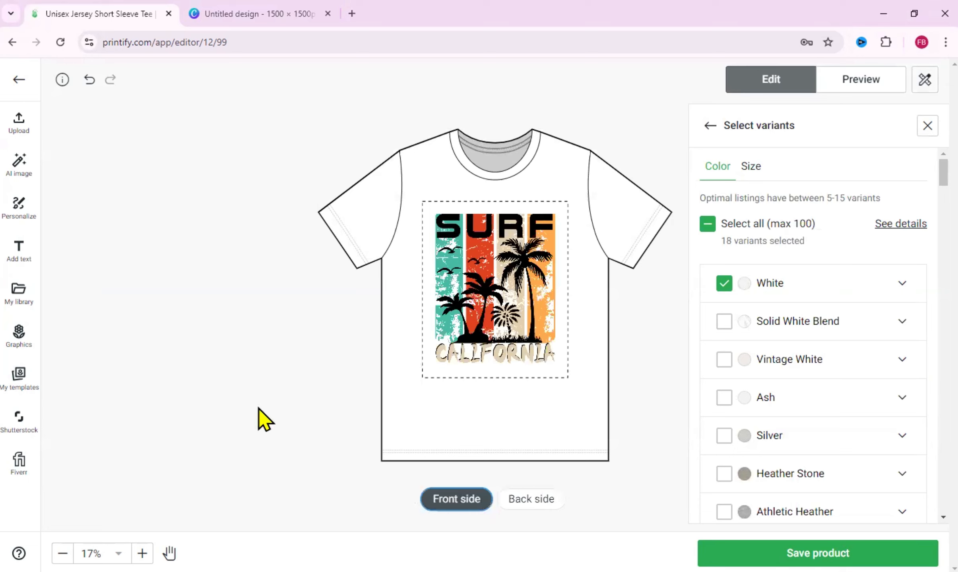
scroll(814, 421, "down", 7)
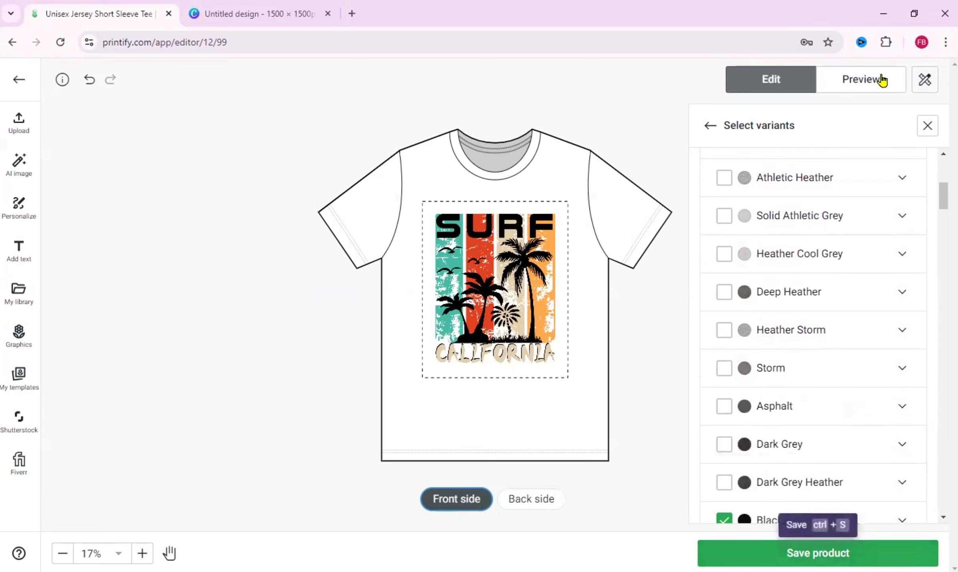
scroll(477, 409, "down", 5)
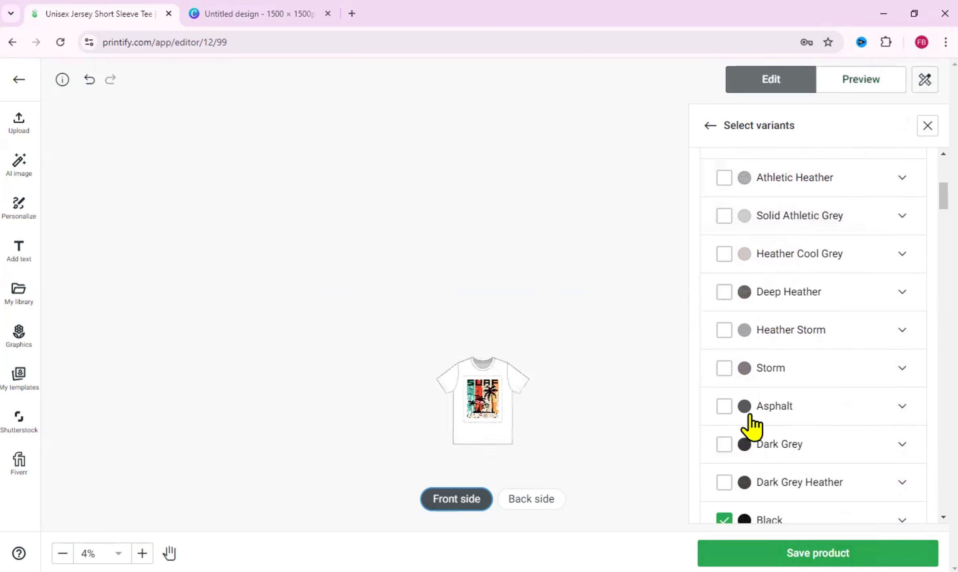
scroll(556, 367, "up", 3)
- Save the T-shirt product and leave the publishing setup for the dashboard without connecting a sales channel
left_click(815, 553)
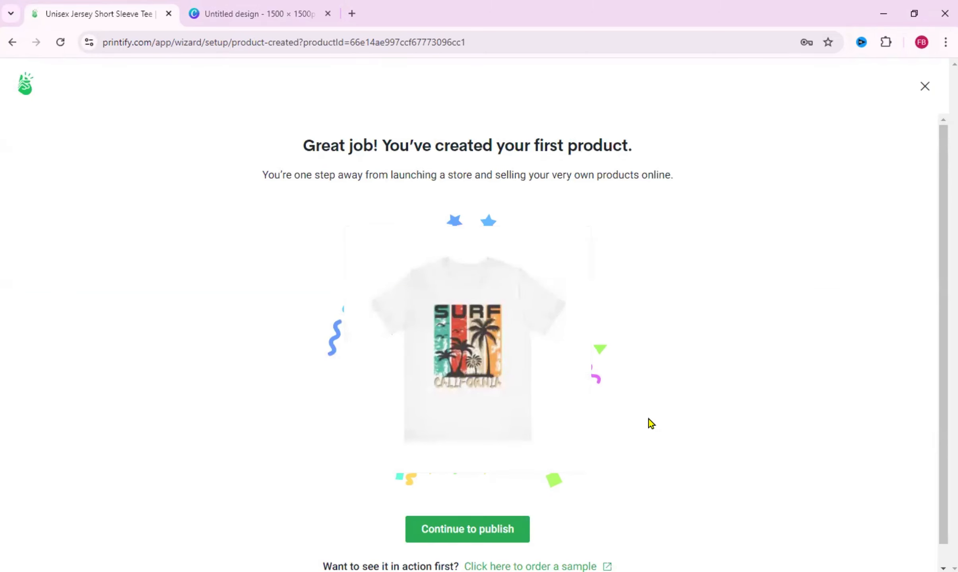
left_click(480, 532)
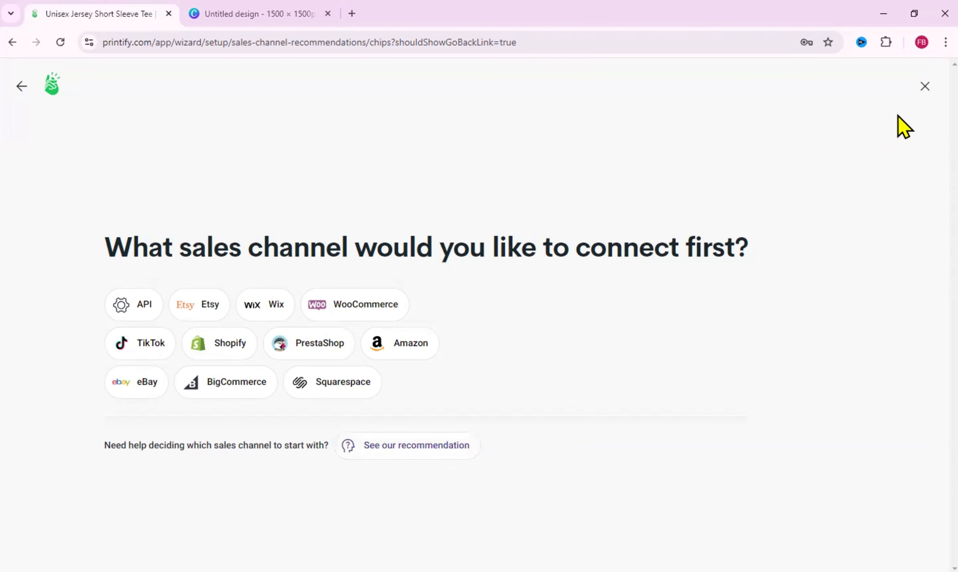
left_click(924, 87)
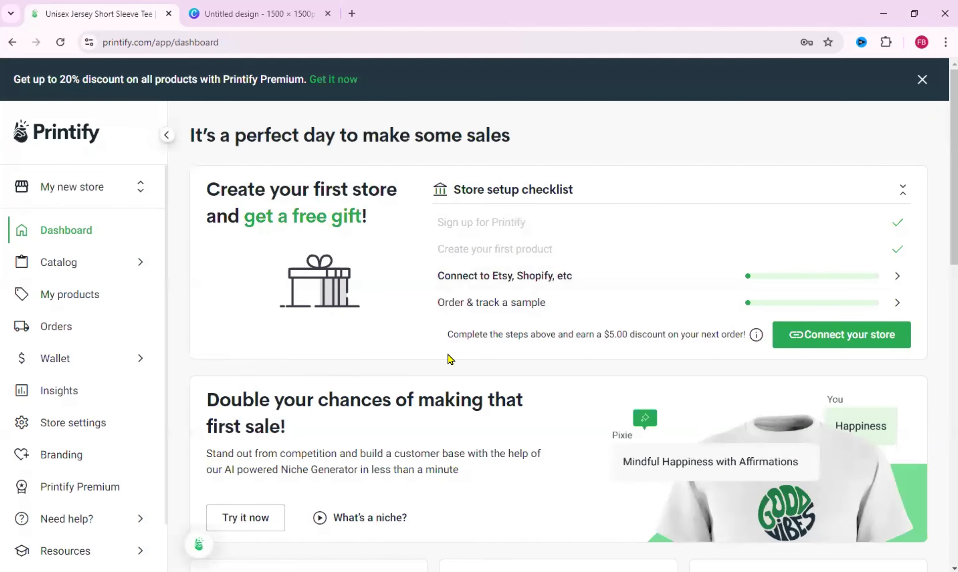
- Look over the dashboard, then open the unpublished Unisex Jersey Short Sleeve Tee from the saved products to review its details
scroll(448, 358, "down", 3)
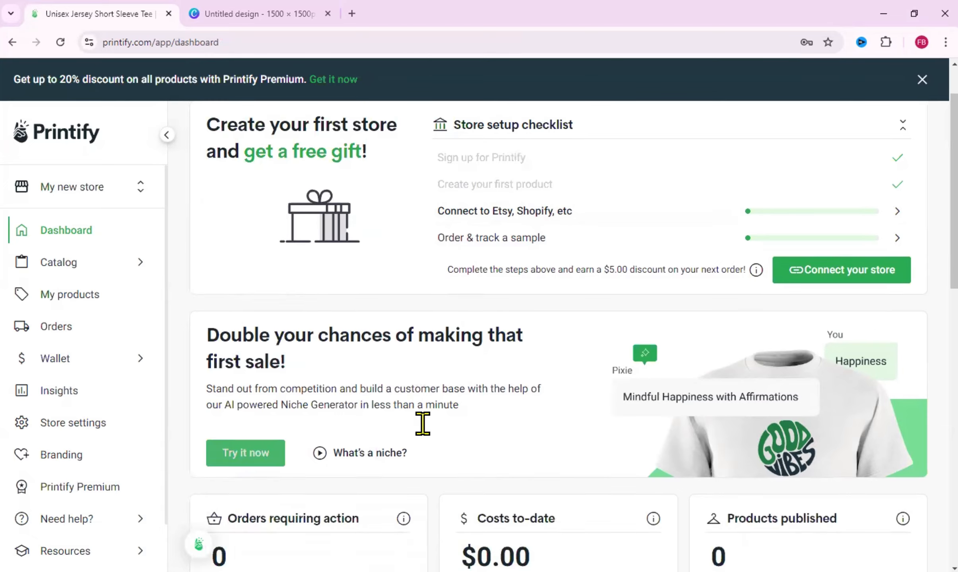
scroll(330, 436, "down", 5)
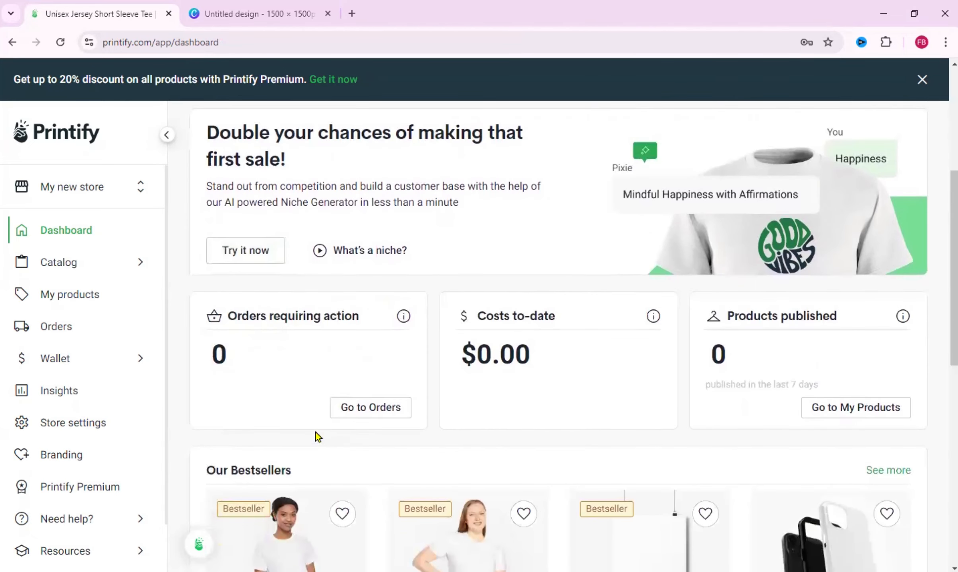
scroll(238, 377, "up", 7)
left_click(79, 303)
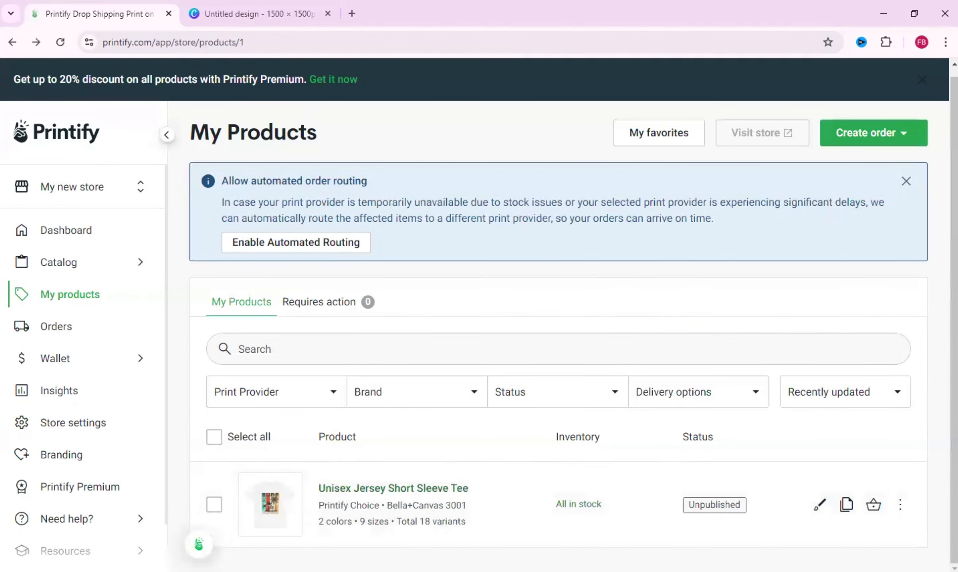
left_click(714, 509)
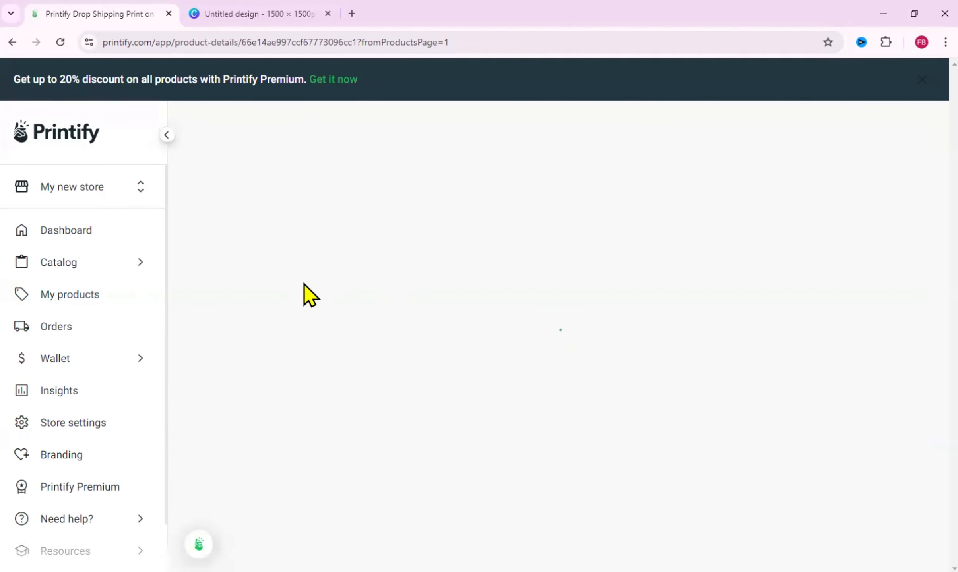
scroll(473, 283, "down", 12)
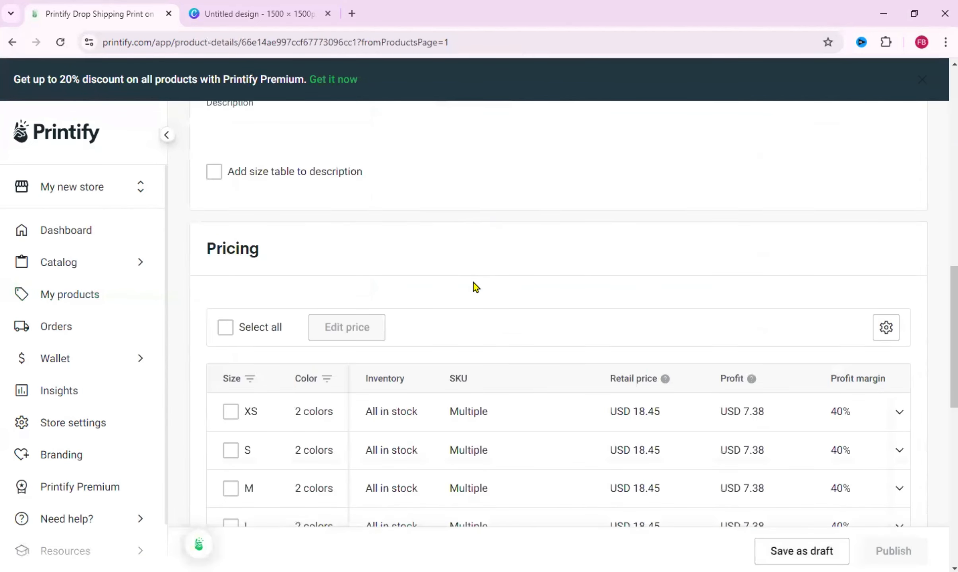
scroll(471, 282, "up", 2)
scroll(471, 283, "up", 10)
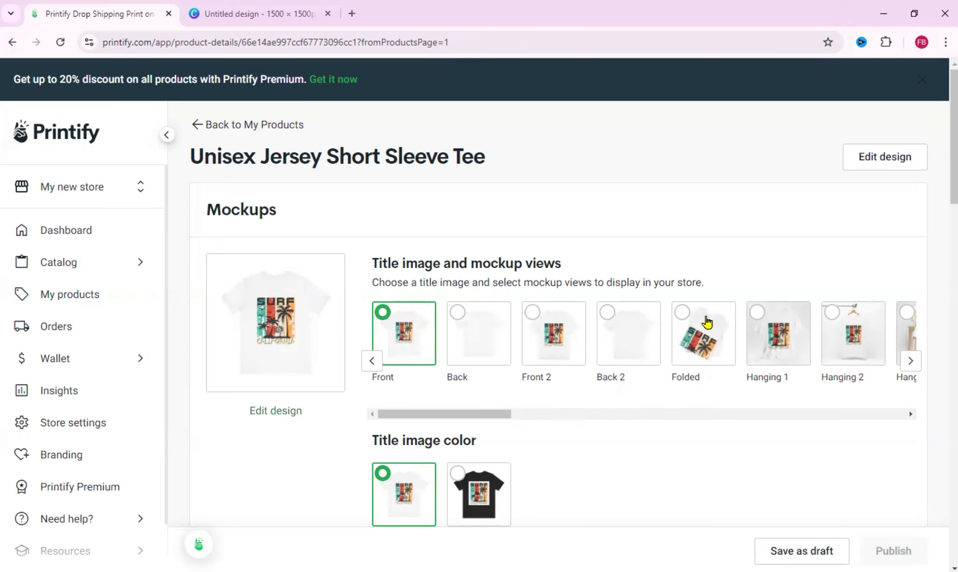
- Preview the Folded, Hanging and Person mockups and set Person 4 as the product's title image
left_click(682, 313)
left_click(756, 313)
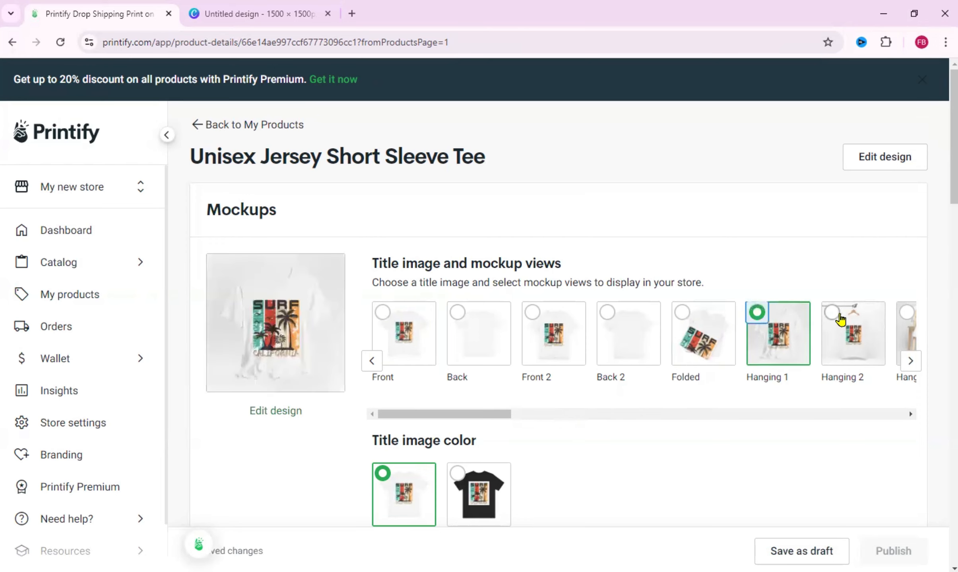
left_click(833, 314)
left_click(908, 362)
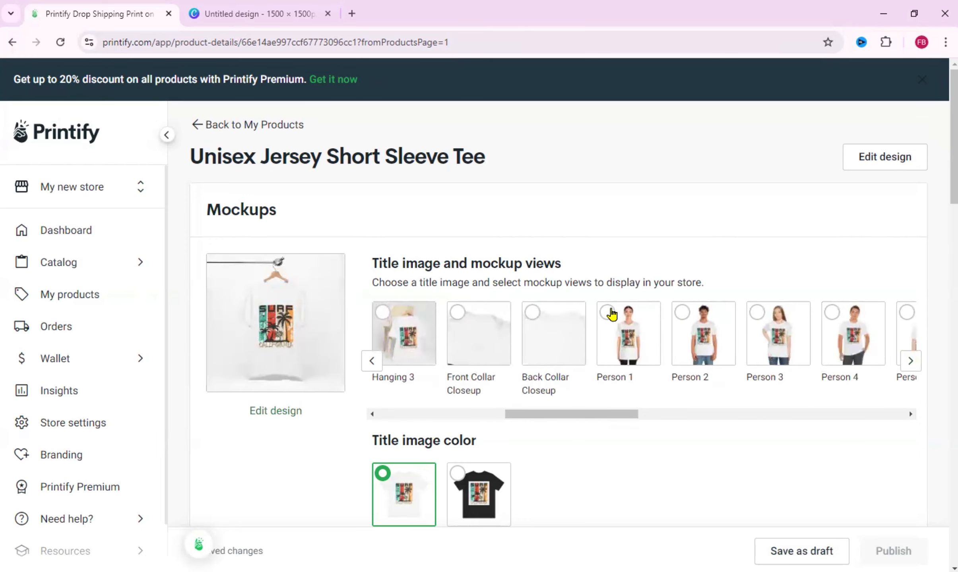
left_click(606, 313)
left_click(846, 318)
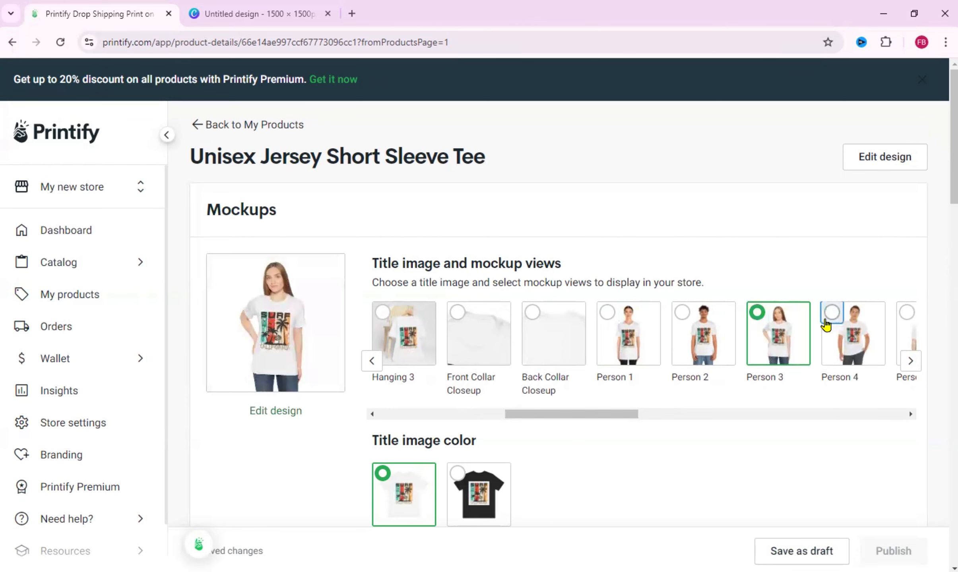
- Select only the M, L and XL sizes in the product's pricing table
scroll(609, 403, "down", 6)
scroll(428, 513, "down", 5)
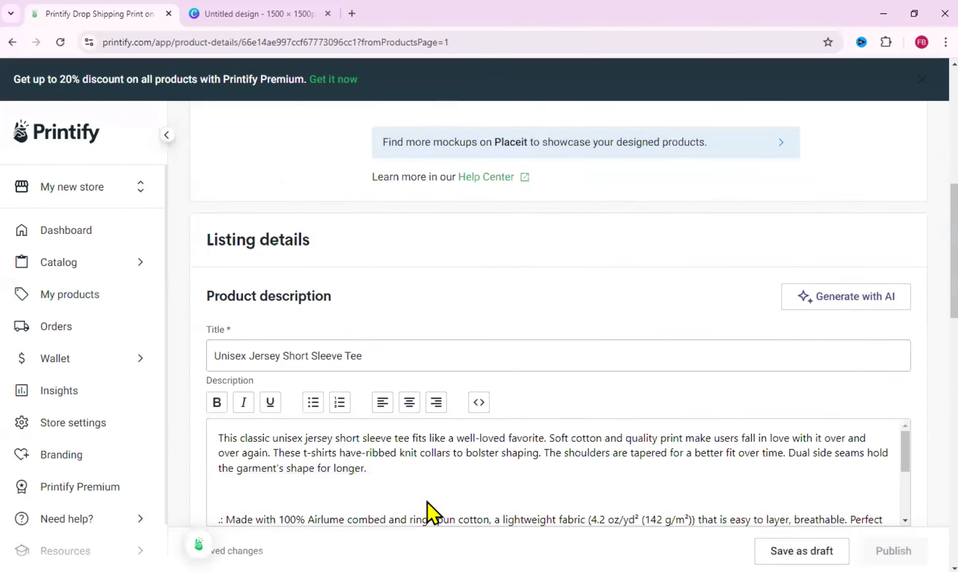
scroll(388, 292, "down", 10)
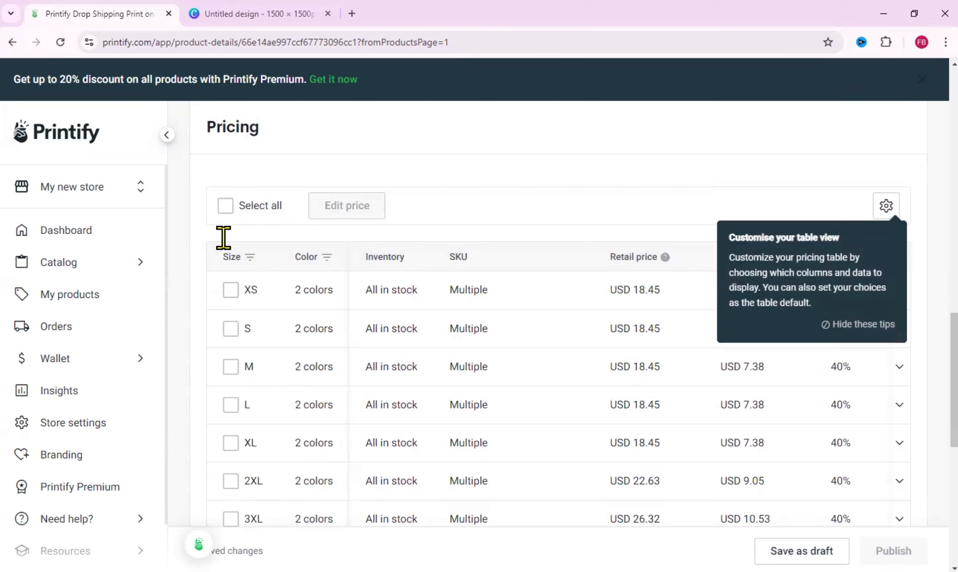
left_click(225, 206)
left_click(224, 207)
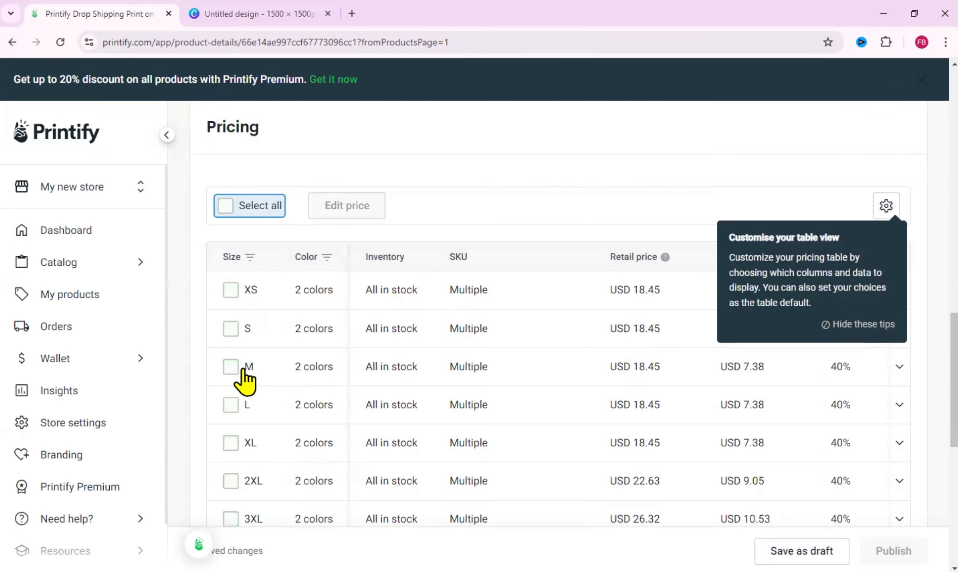
left_click(231, 367)
left_click(231, 404)
left_click(229, 444)
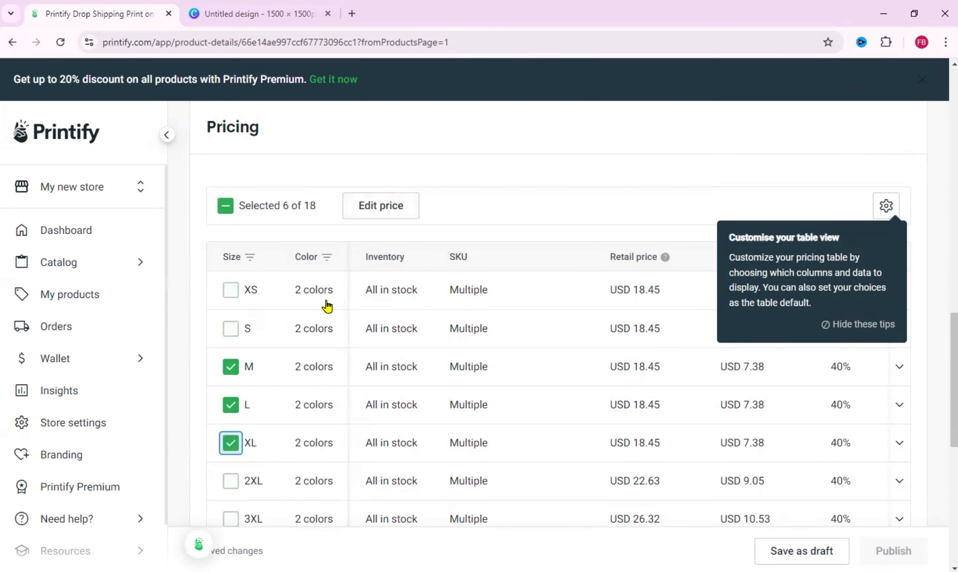
- Check the remaining size prices and the publishing settings, and save the product as a draft
scroll(361, 340, "down", 11)
scroll(749, 385, "up", 3)
scroll(749, 385, "down", 3)
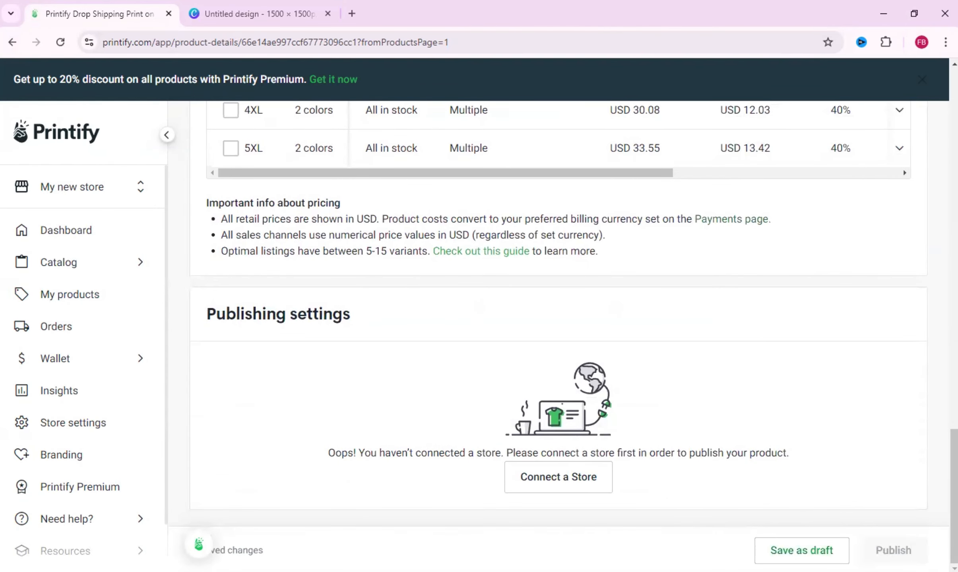
left_click(801, 551)
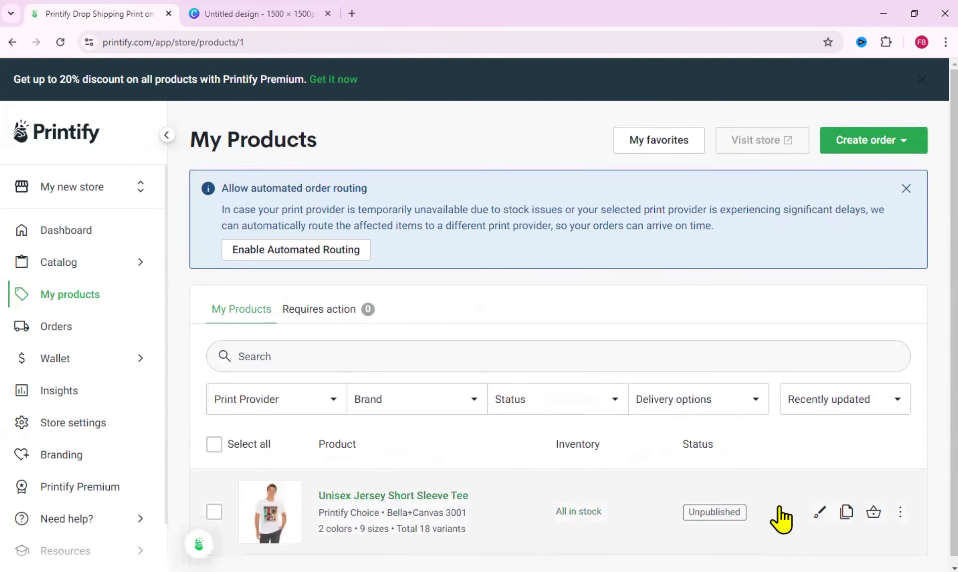
- Review the saved T-shirt in the product list and dismiss the automated order routing notice
scroll(779, 508, "down", 1)
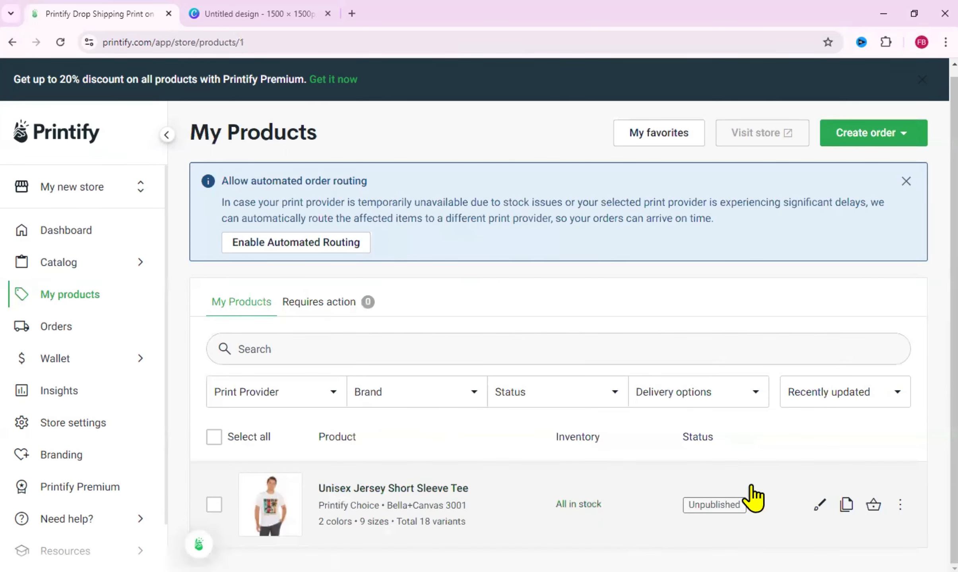
scroll(456, 470, "up", 1)
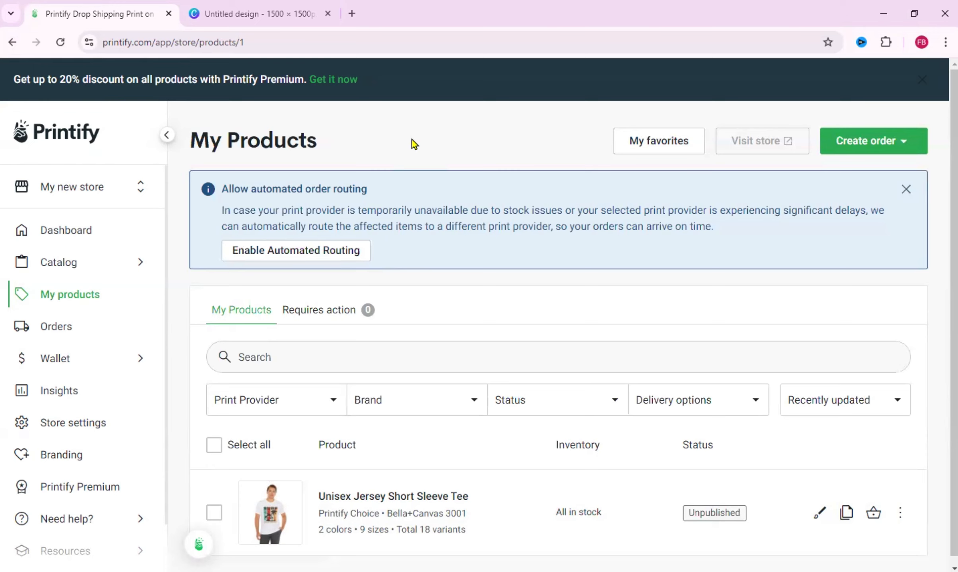
left_click(905, 189)
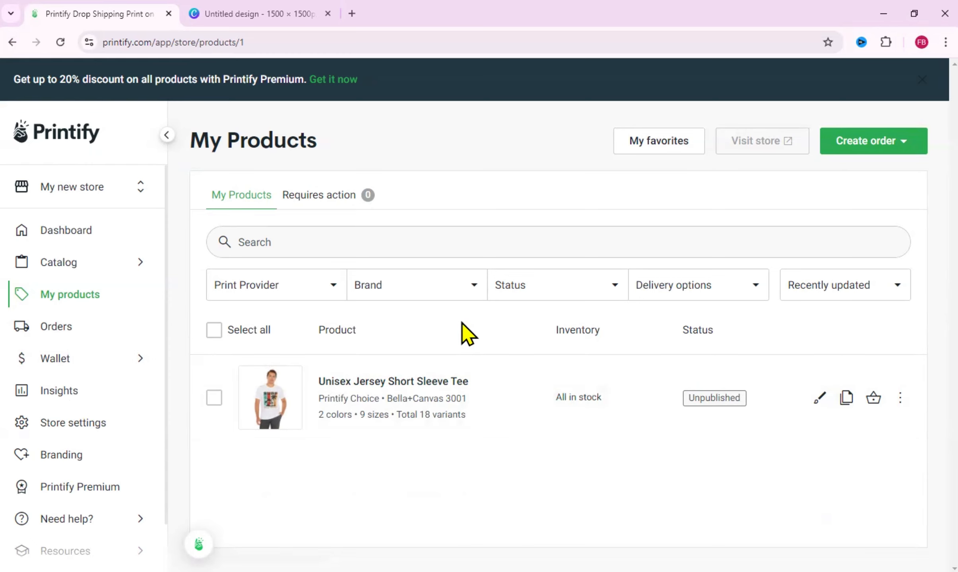
- Switch to the Canva design and browse more of the T-shirt design graphics
left_click(200, 12)
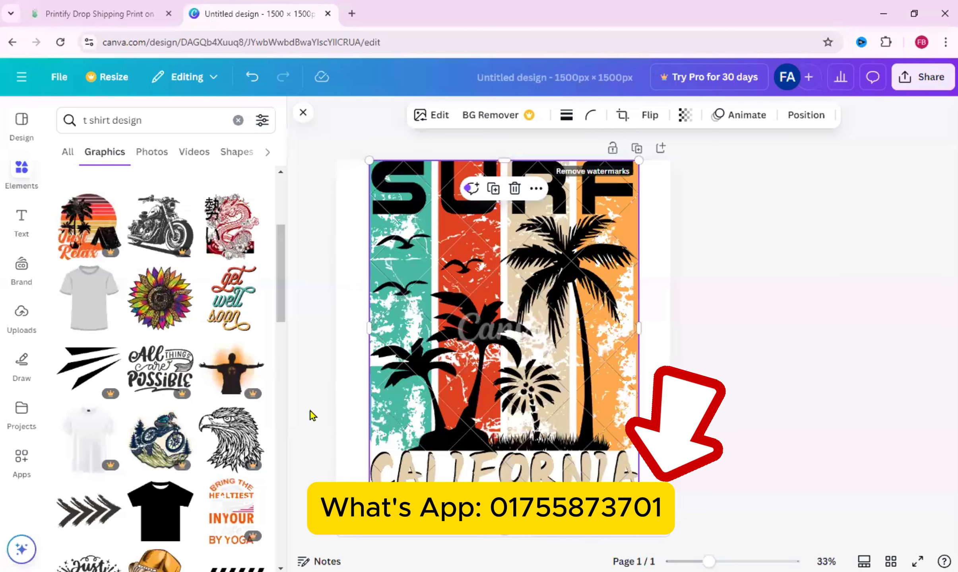
scroll(223, 425, "down", 5)
scroll(219, 439, "down", 5)
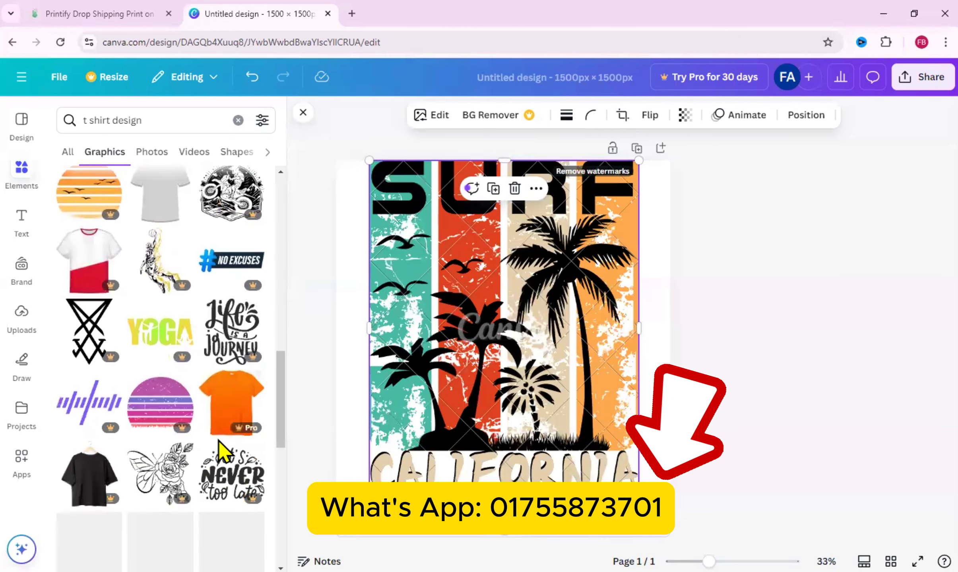